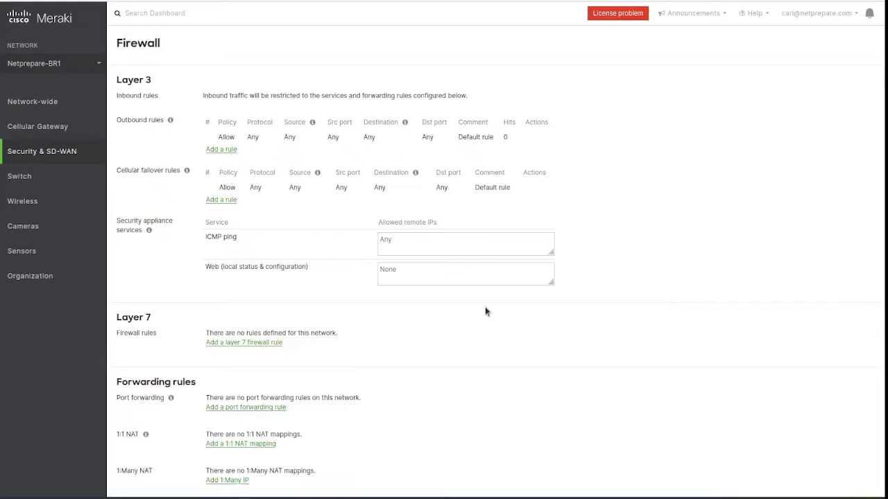
Go to the Security & SD-WAN Firewall page for the Netprepare-BR1 appliance
mouse_move(43, 158)
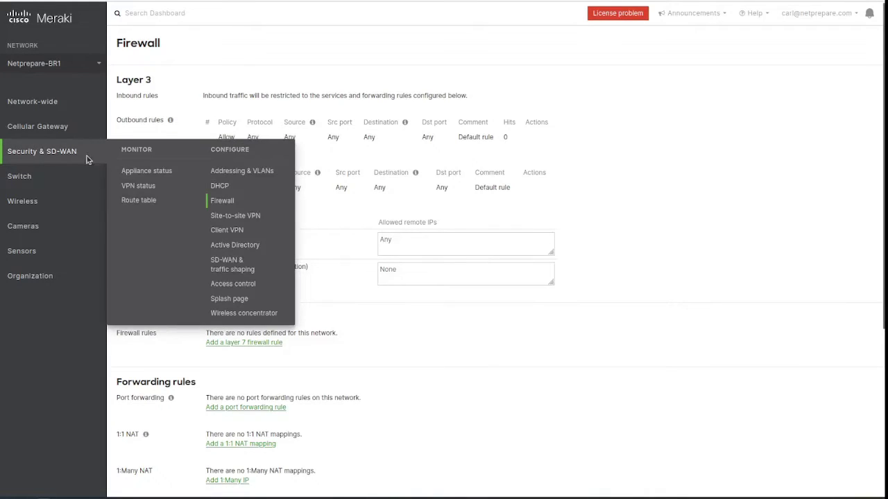
click(224, 202)
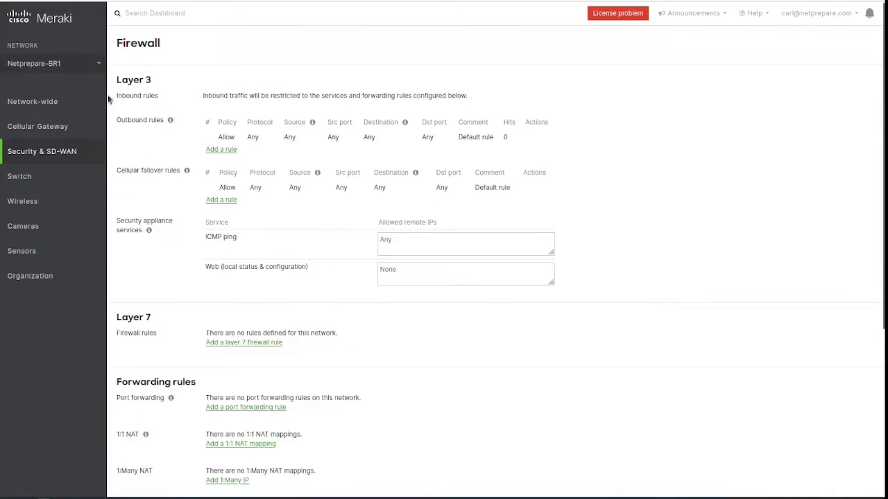
Delete the existing Guest group policy
mouse_move(80, 128)
mouse_move(73, 105)
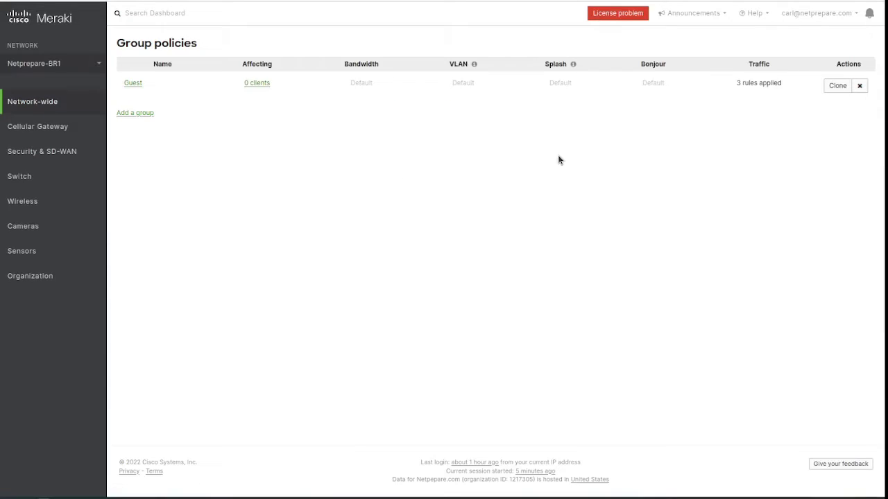
click(859, 85)
click(182, 110)
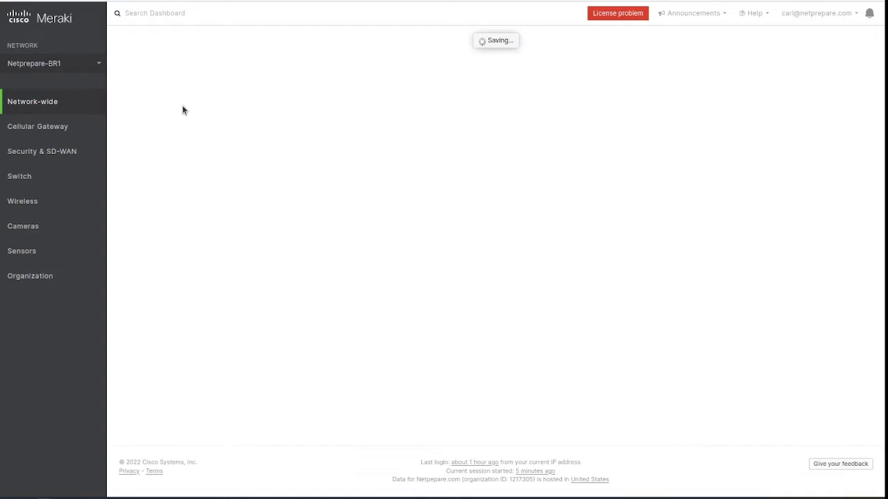
Add a new group policy named Guest
click(147, 86)
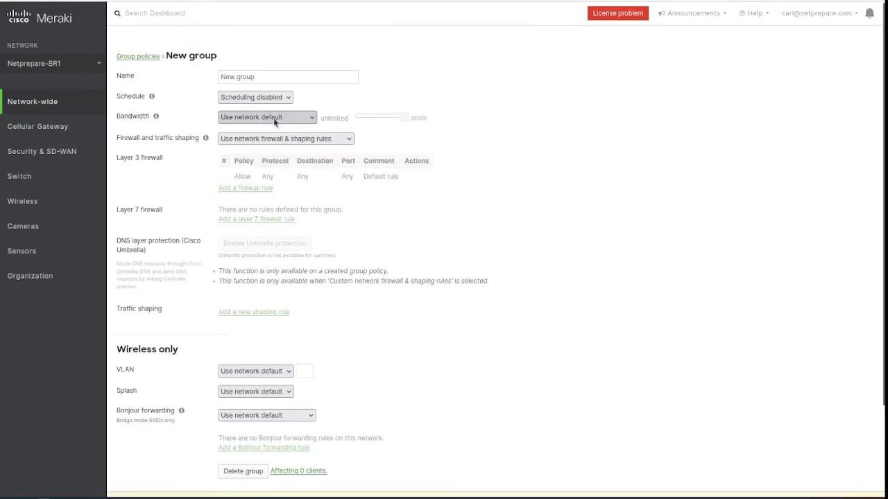
click(279, 76)
key(ctrl+a)
text(G)
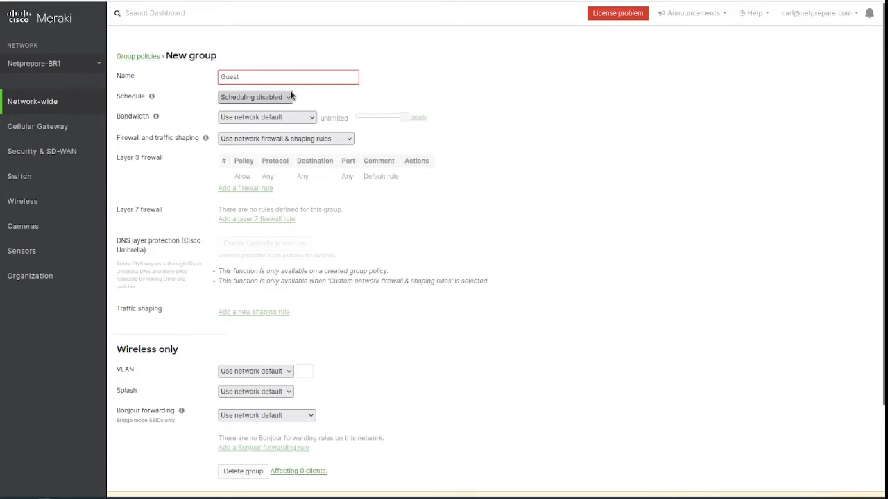
Leave Guest's scheduling disabled and its bandwidth on Use network default
click(290, 97)
click(291, 117)
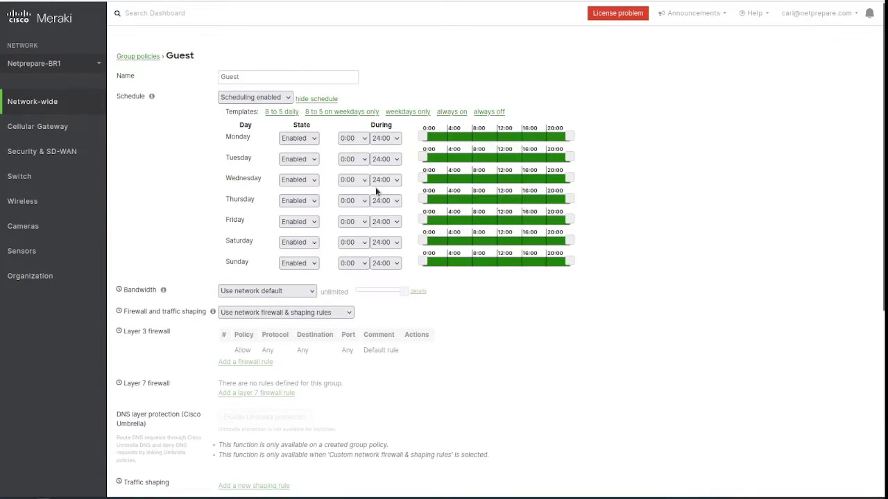
click(295, 97)
click(276, 118)
click(276, 118)
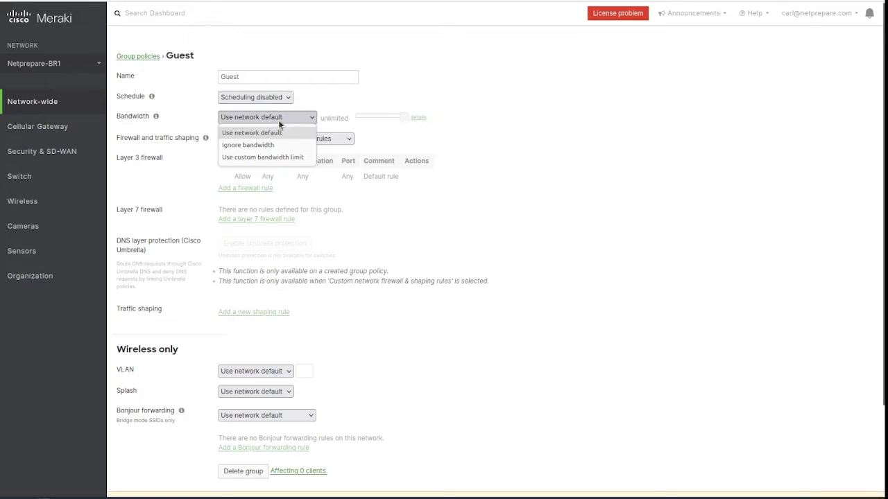
click(283, 153)
drag(390, 124, 410, 118)
click(314, 117)
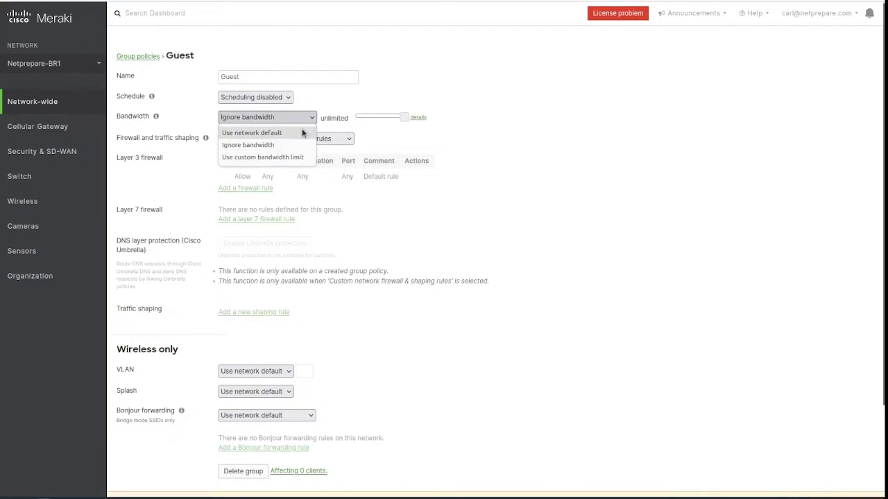
click(302, 133)
click(301, 139)
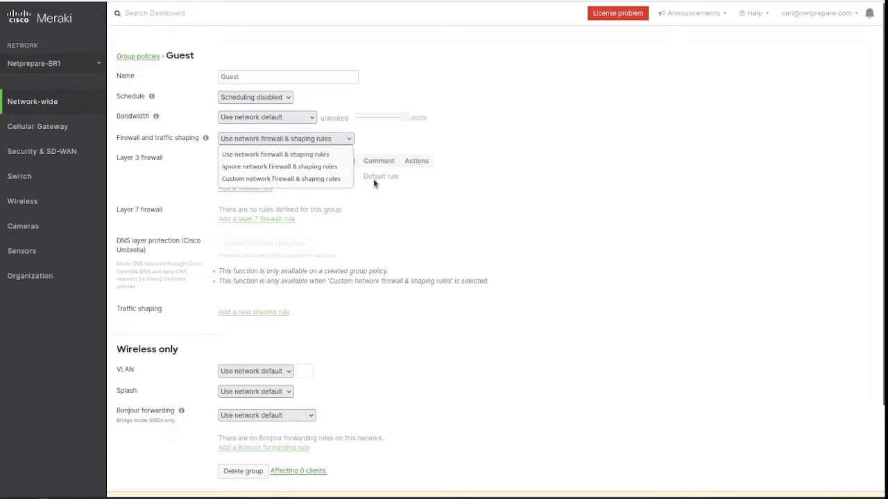
Switch Guest to custom firewall rules and add a first Deny rule with protocol Any
click(326, 179)
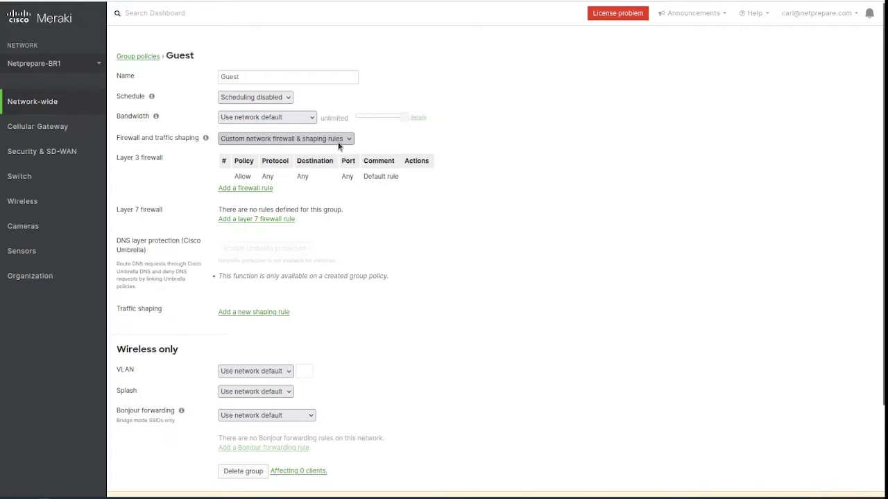
click(239, 188)
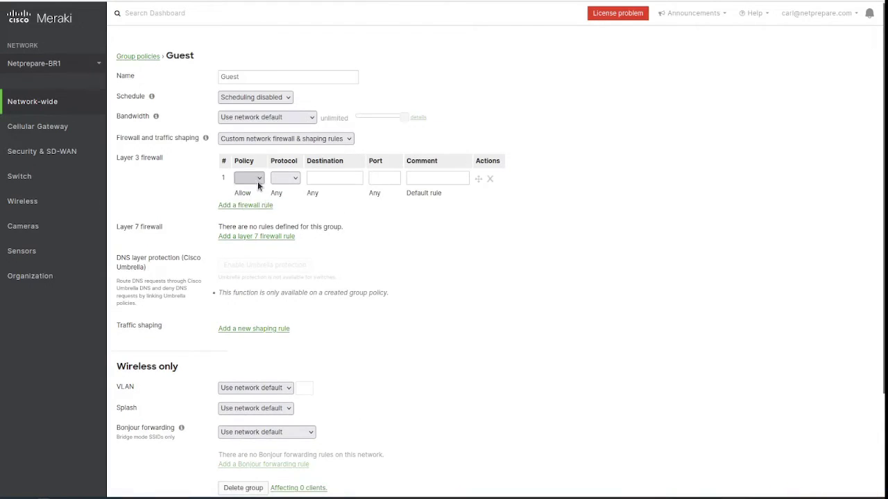
click(259, 193)
click(281, 177)
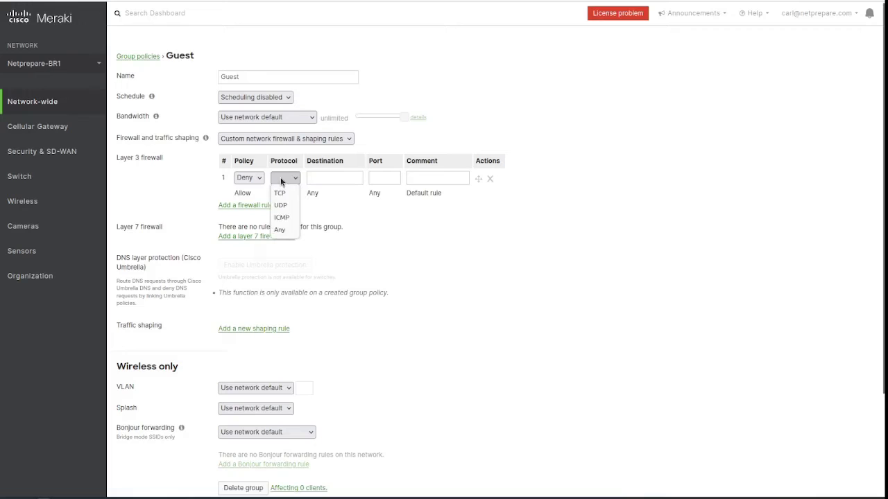
click(283, 236)
click(285, 177)
click(276, 190)
Add two more layer 3 rules, both Deny with protocol Any
click(245, 206)
click(249, 196)
click(246, 224)
click(246, 241)
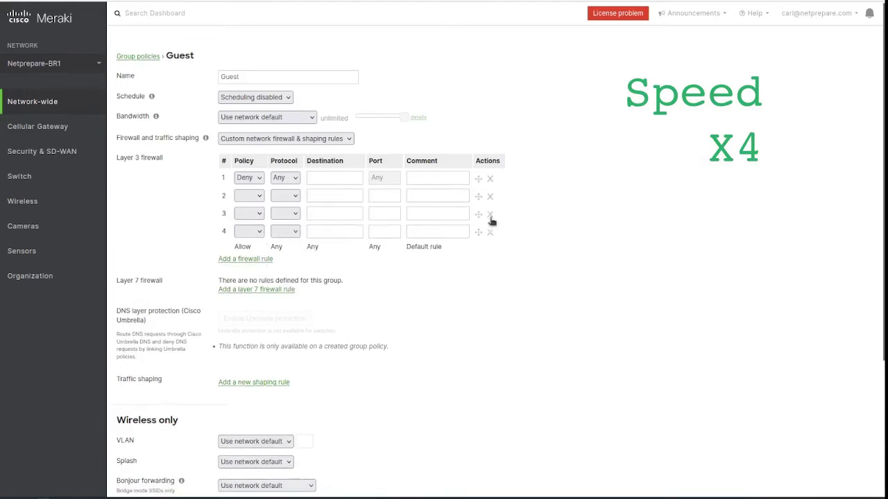
click(490, 215)
click(249, 214)
click(246, 229)
click(285, 196)
click(276, 207)
click(285, 214)
click(276, 226)
Set the three rules' destinations to 10.0.0.0/8, 172.16.0.0/12 and 192.168.0.0/16
click(334, 178)
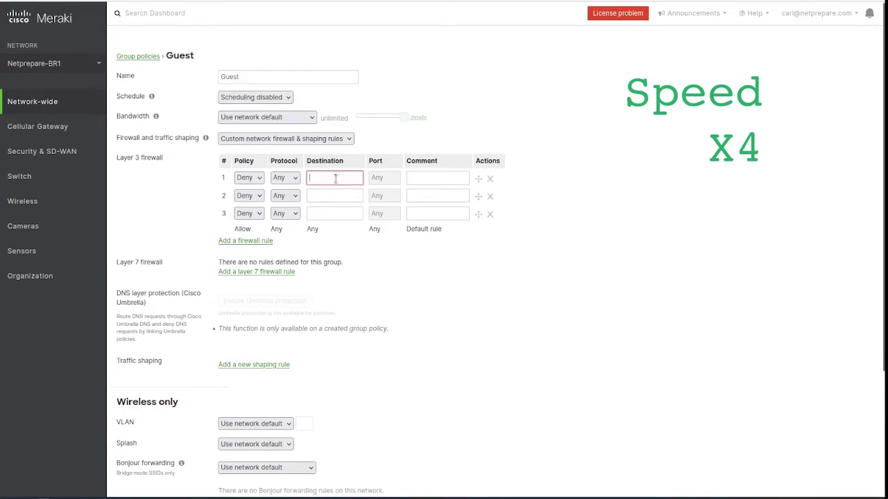
text(10.0.0.0/8)
key(Tab)
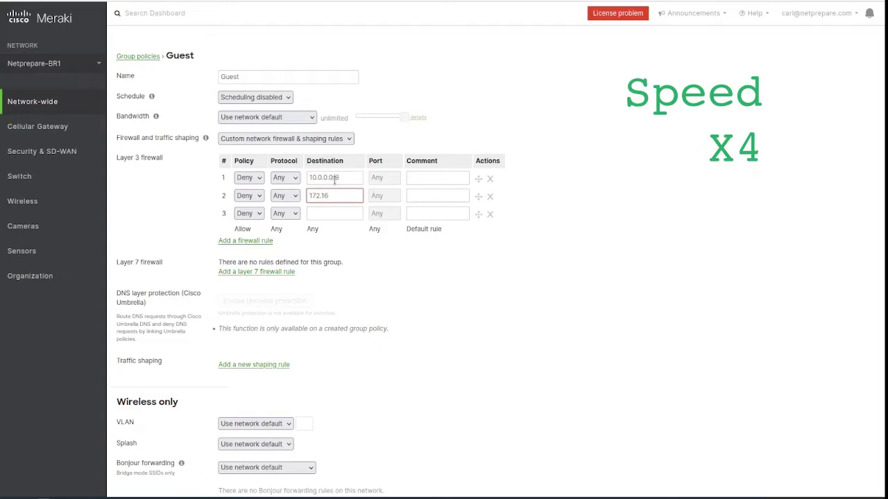
text(172.16.0.0/12)
key(Tab)
text(1)
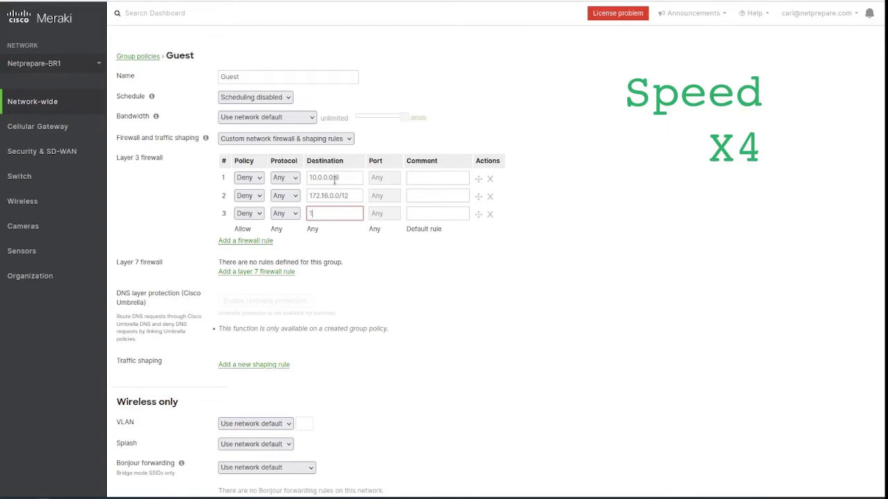
text(92.168.0.0/16)
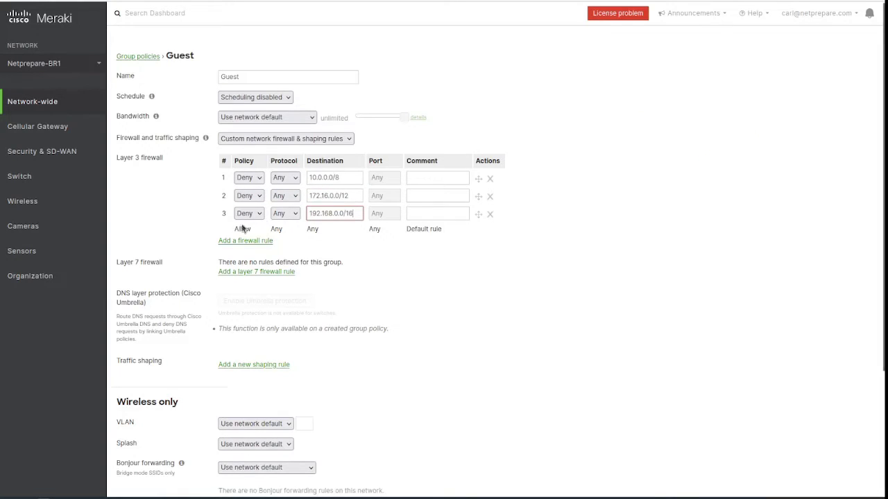
Keep the default allow rule, leave traffic shaping empty, and save the Guest policy
drag(226, 234, 487, 235)
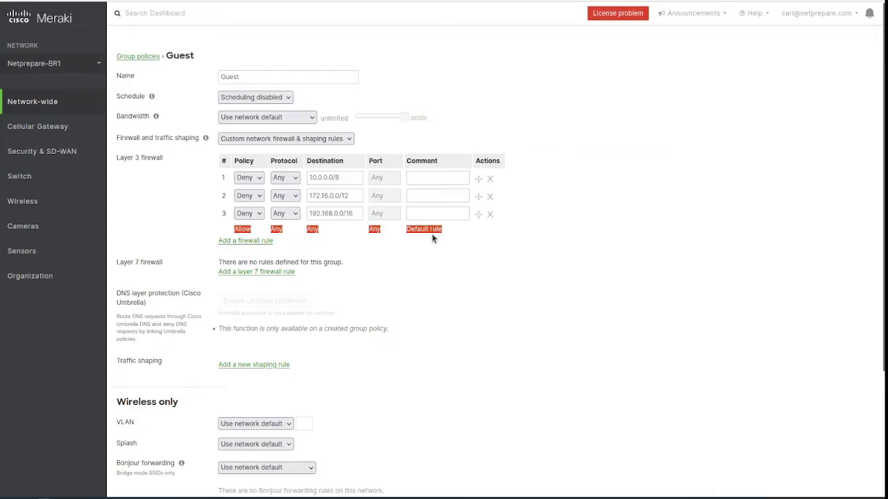
scroll(367, 288, down, 1)
click(278, 306)
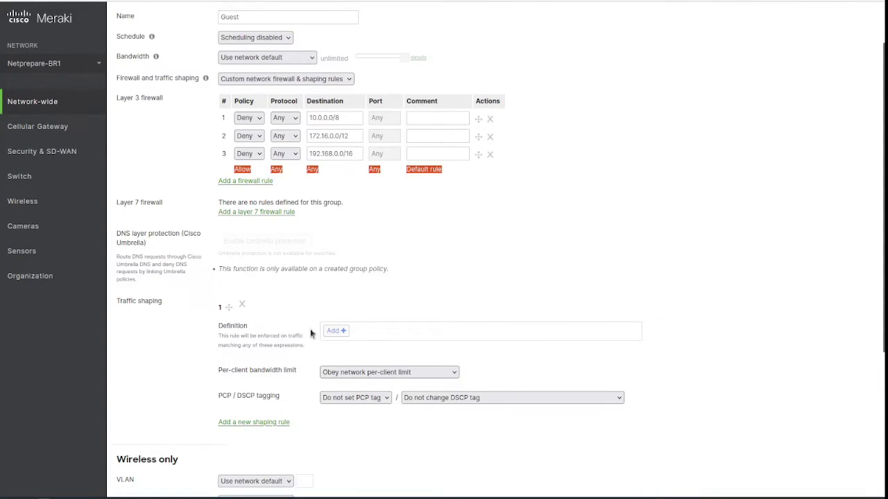
click(244, 308)
scroll(440, 381, down, 2)
click(478, 411)
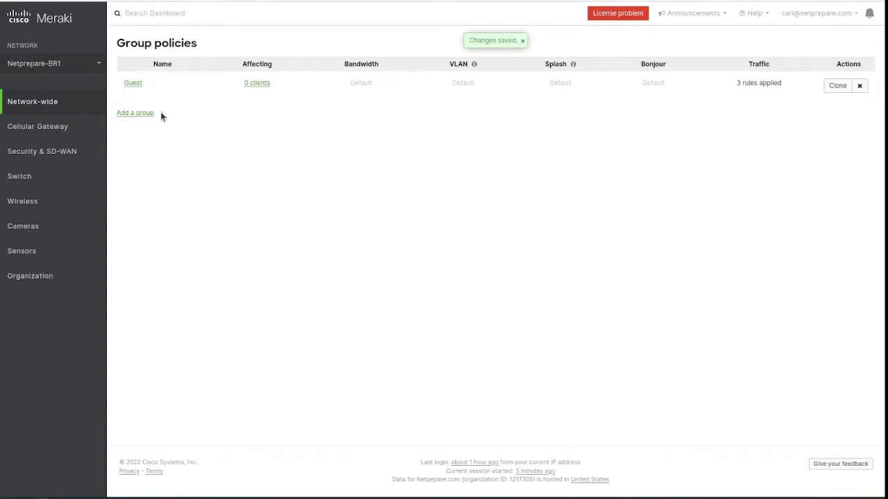
Assign the Guest group policy to the Guest VLAN and save
mouse_move(78, 155)
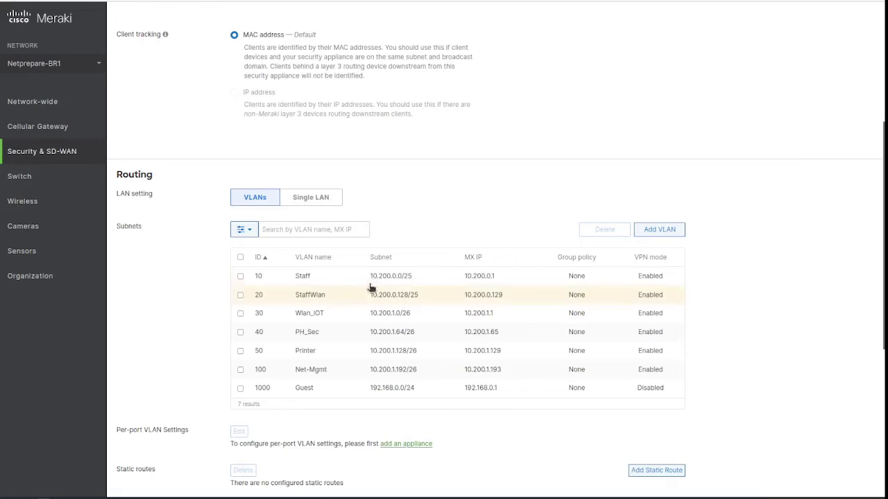
click(278, 390)
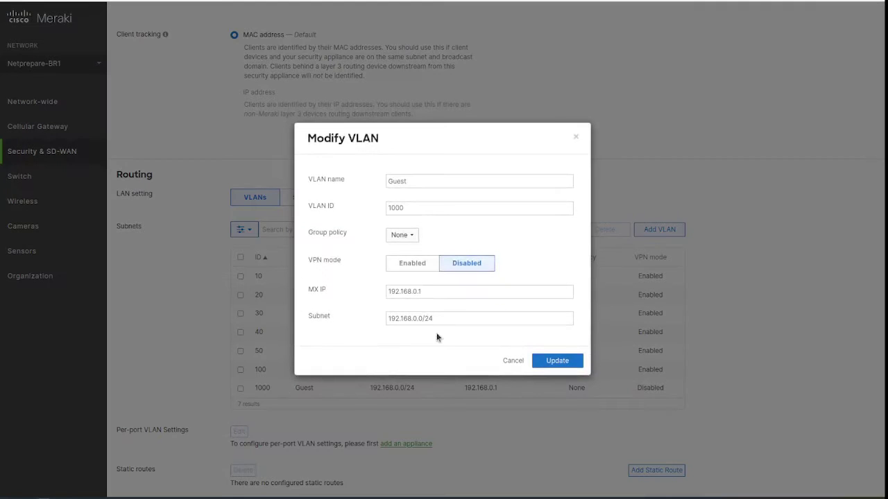
click(403, 235)
click(417, 296)
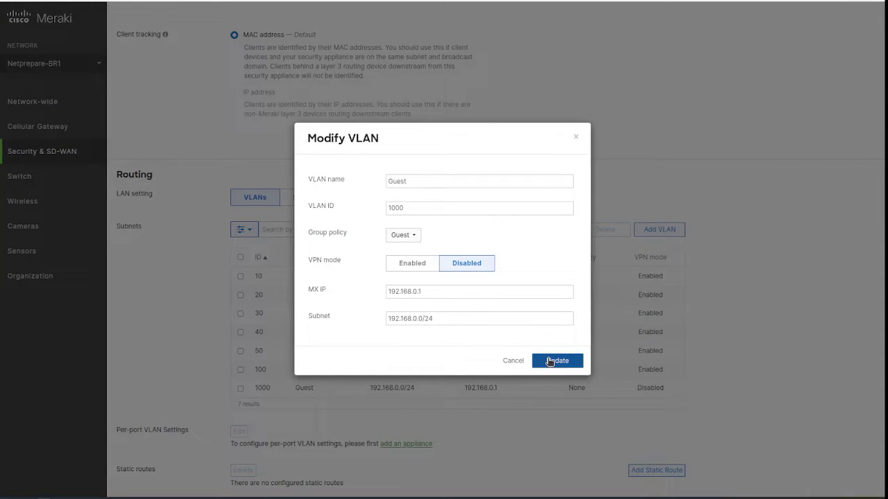
click(551, 361)
click(860, 486)
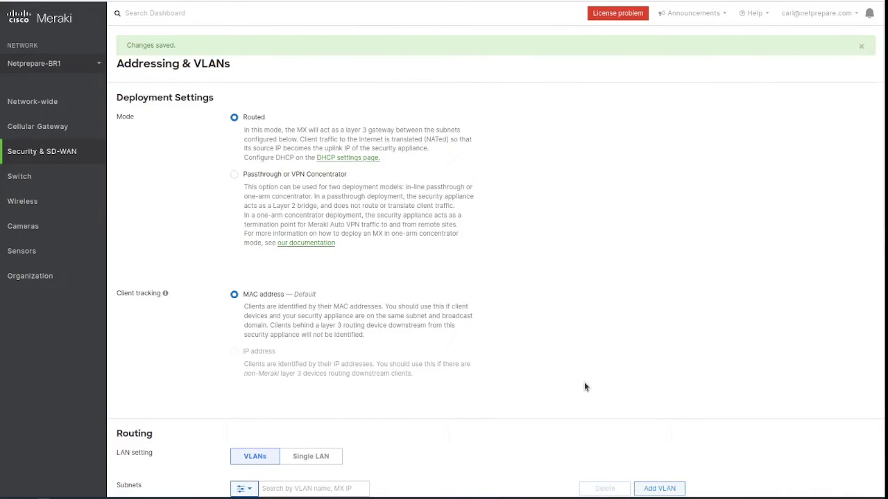
Give VLAN 40 a new group policy named PH_Sec and save the VLAN changes
scroll(584, 387, down, 5)
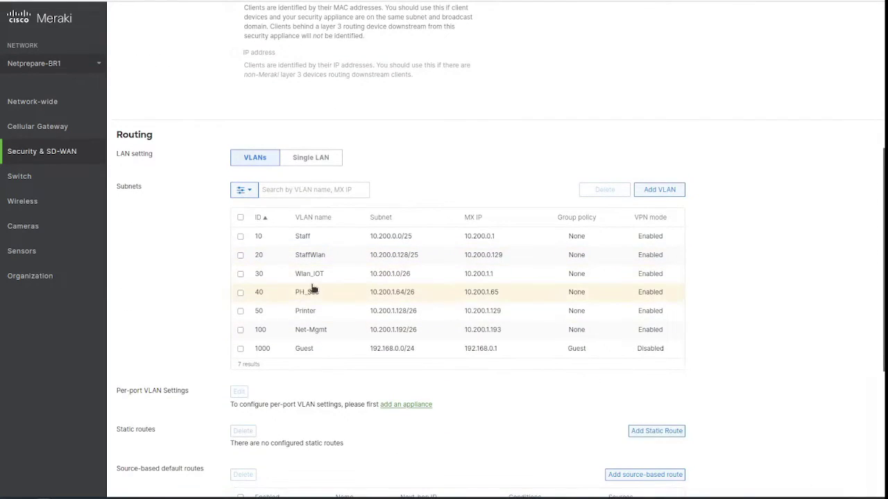
click(312, 290)
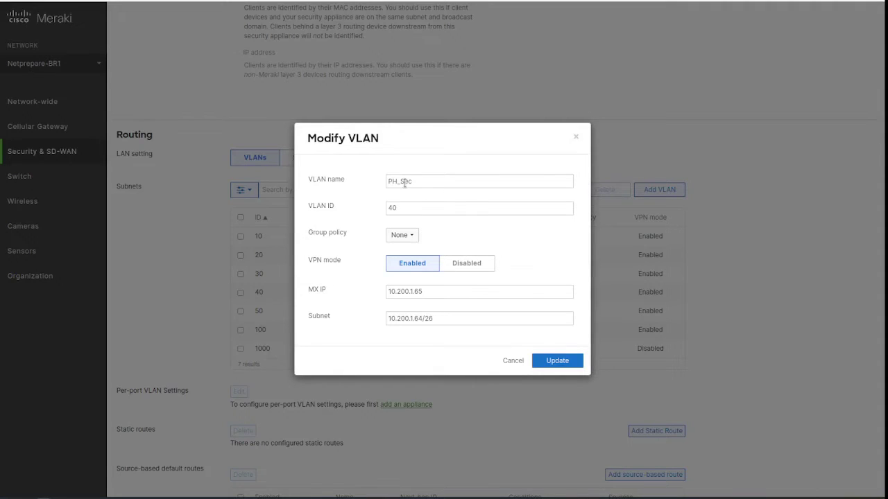
click(400, 237)
click(434, 279)
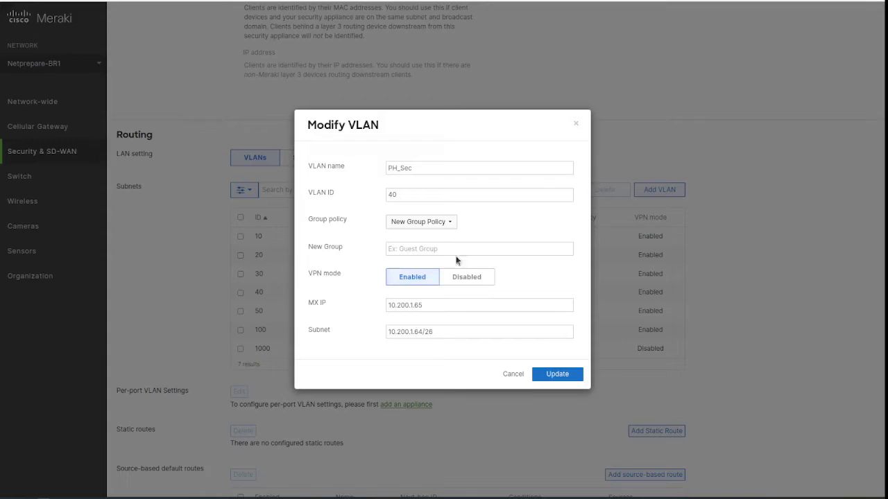
click(457, 251)
double_click(435, 174)
key(ctrl+c)
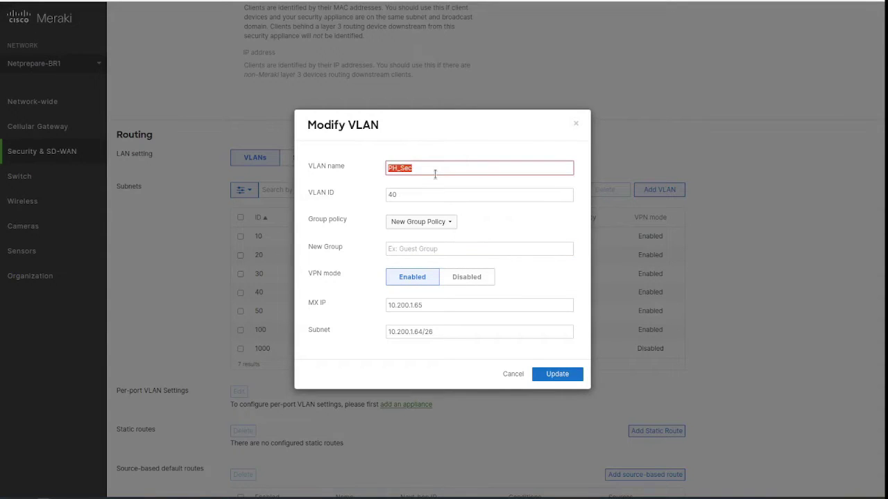
click(457, 248)
key(ctrl+v)
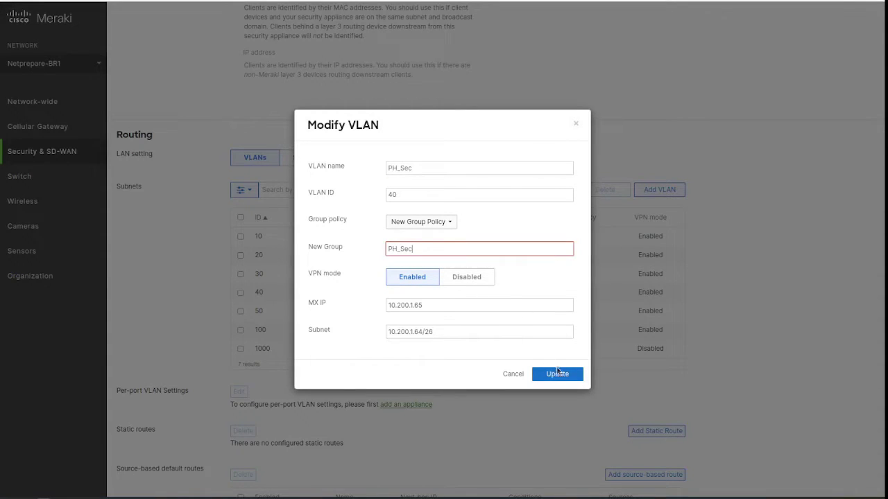
click(558, 374)
click(853, 482)
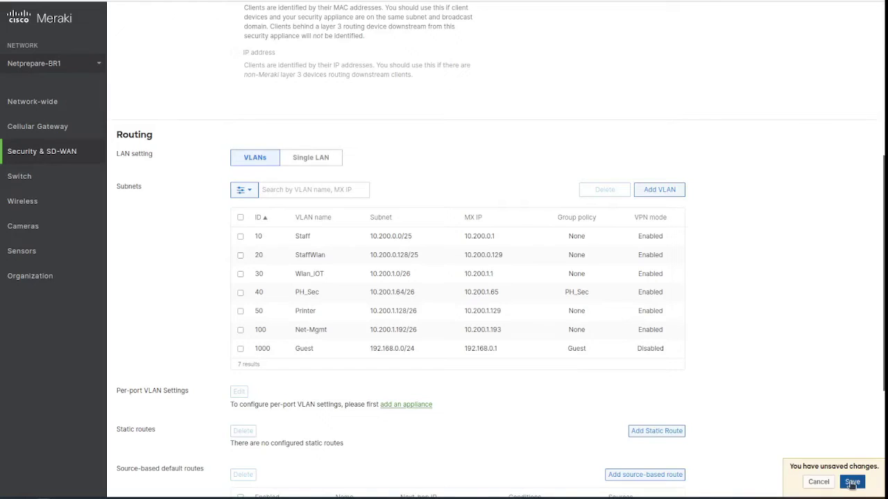
mouse_move(62, 131)
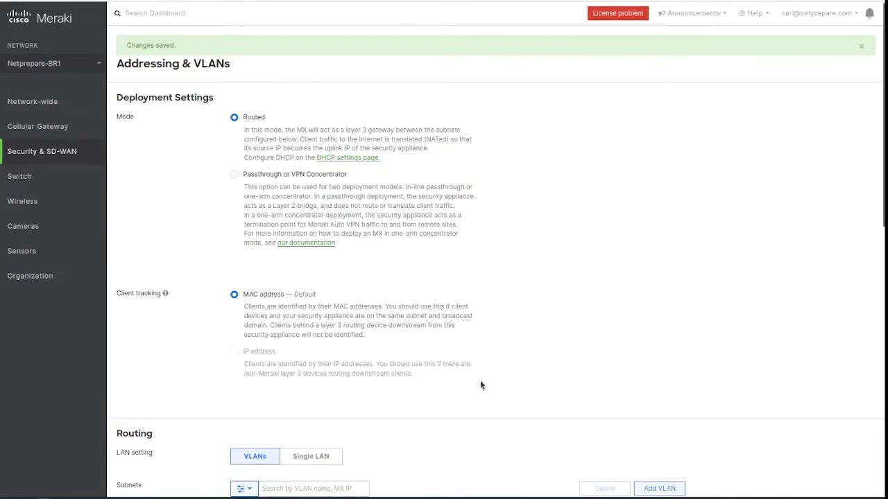
scroll(462, 317, down, 5)
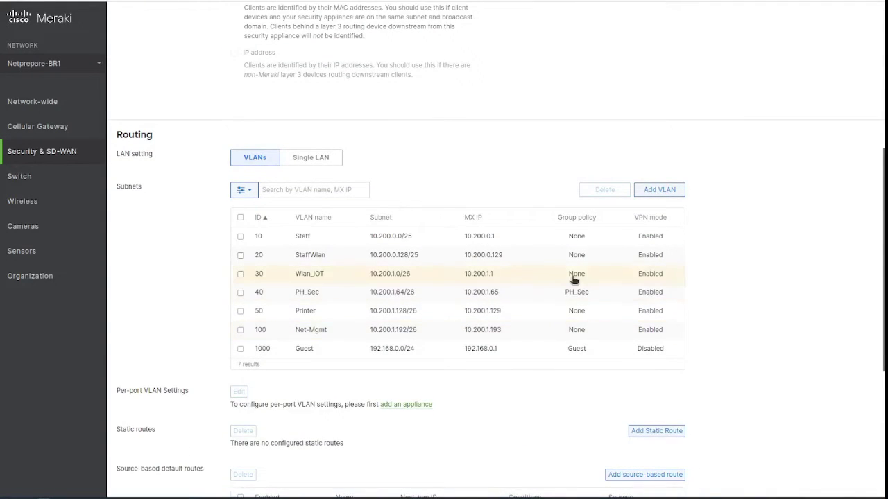
Open the PH_Sec group policy and switch it to custom firewall rules
mouse_move(41, 101)
click(244, 165)
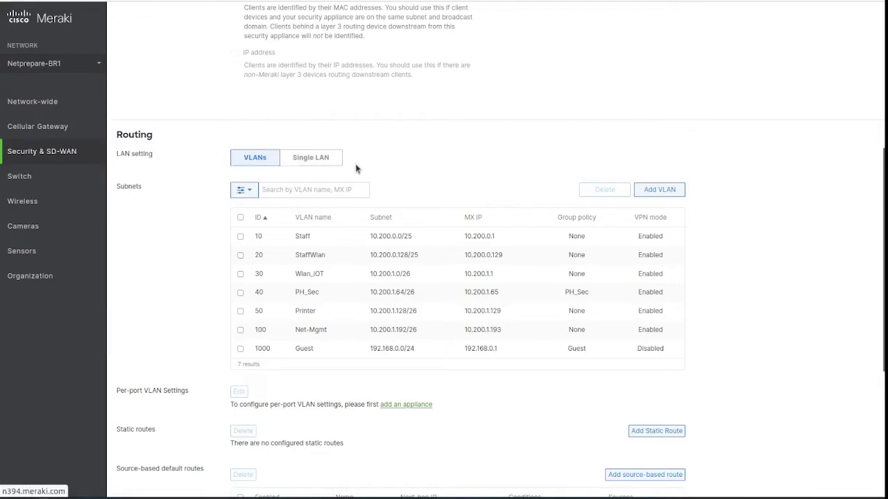
click(136, 112)
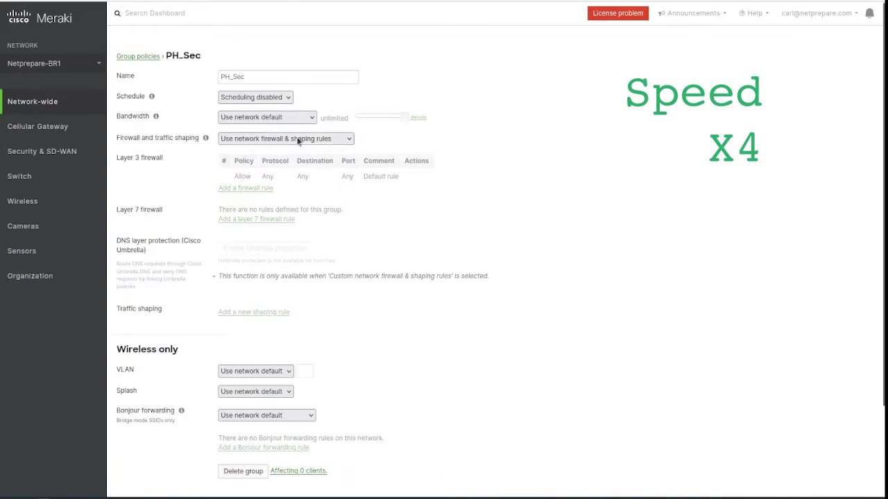
click(298, 139)
click(292, 176)
Add an Allow rule and a Deny rule, both with protocol Any
click(244, 188)
click(284, 177)
click(279, 229)
click(244, 205)
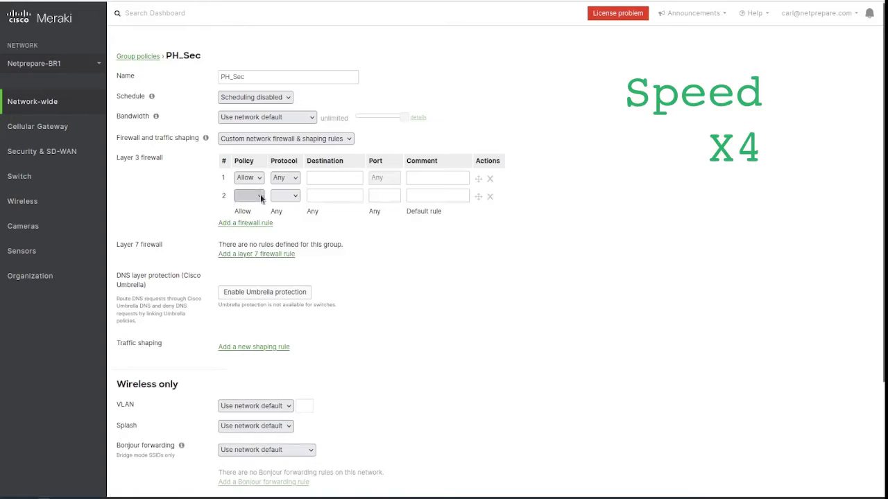
click(249, 196)
click(243, 217)
click(284, 196)
click(279, 247)
Set the Allow rule's destination to 10.10.10.1 and comment both rules CameraServer
click(324, 179)
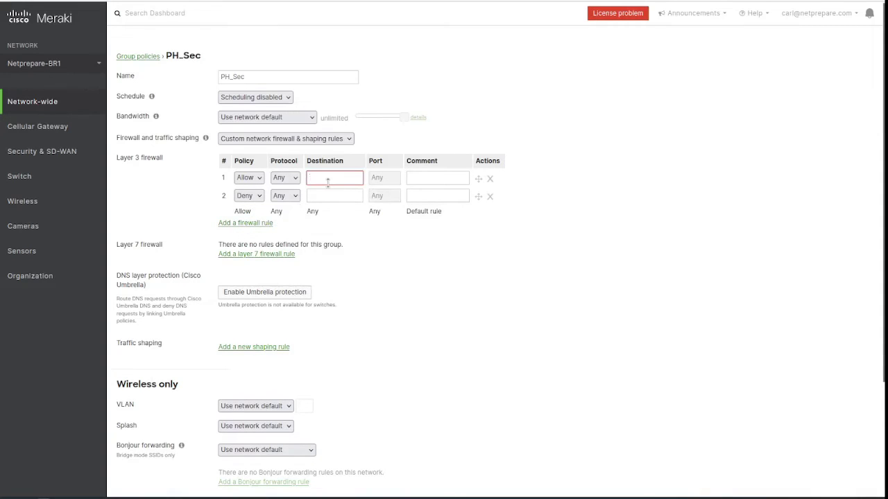
text(10.10.10.)
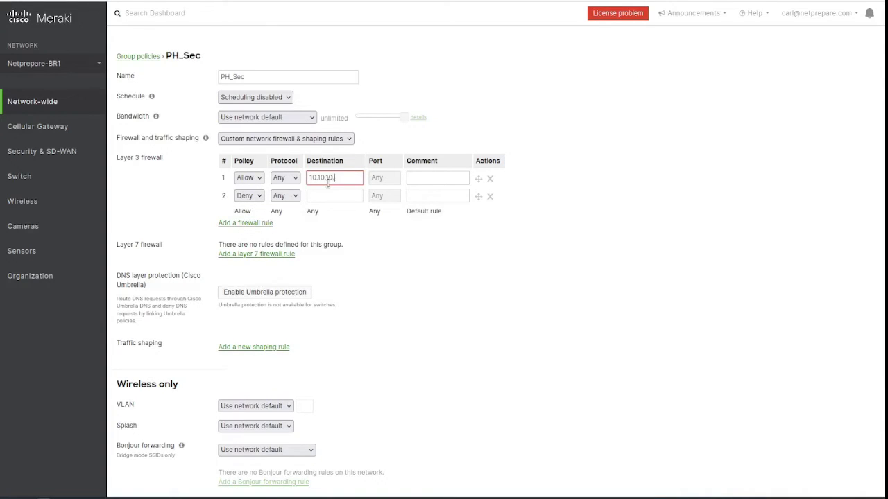
text(1)
key(Tab)
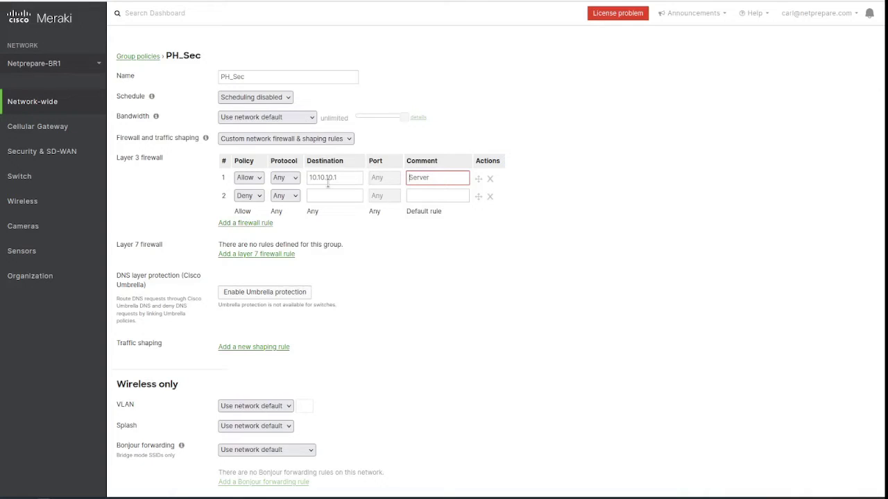
text(ae)
text(mera)
key(ctrl+a)
key(ctrl+c)
click(418, 201)
key(ctrl+v)
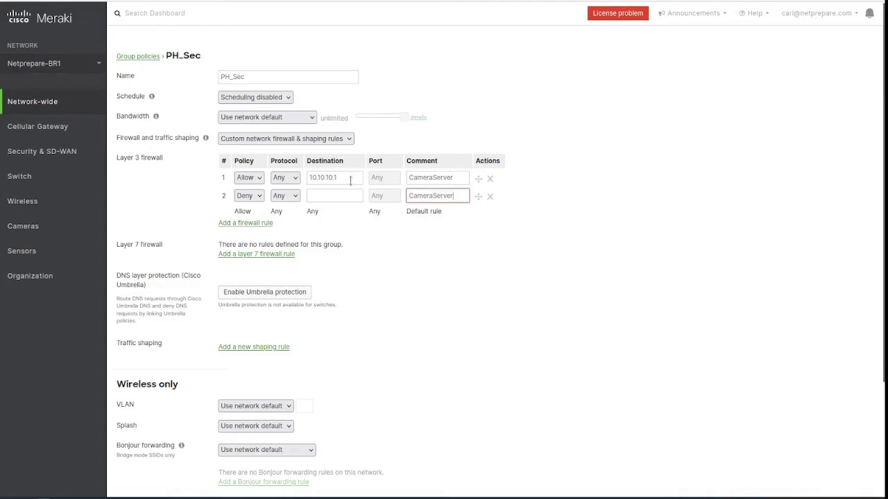
Set the Deny rule's destination to Any and save the PH_Sec policy
click(340, 180)
key(ctrl+a)
click(354, 198)
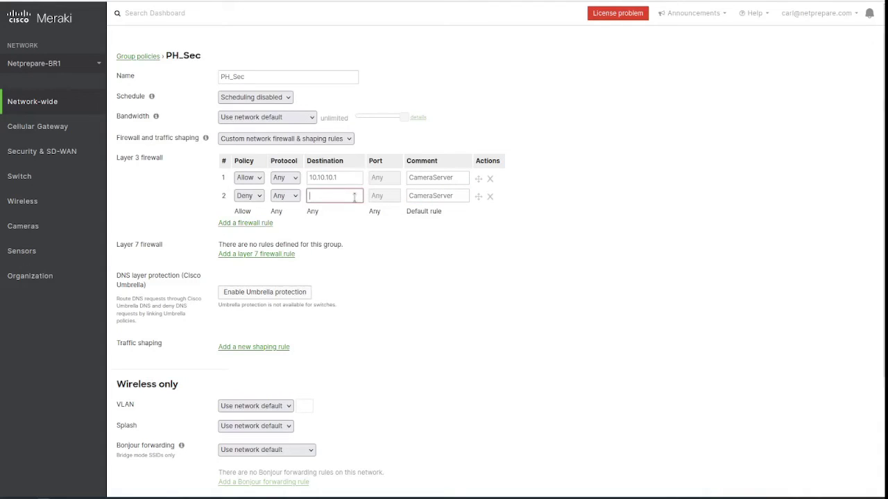
text(ay)
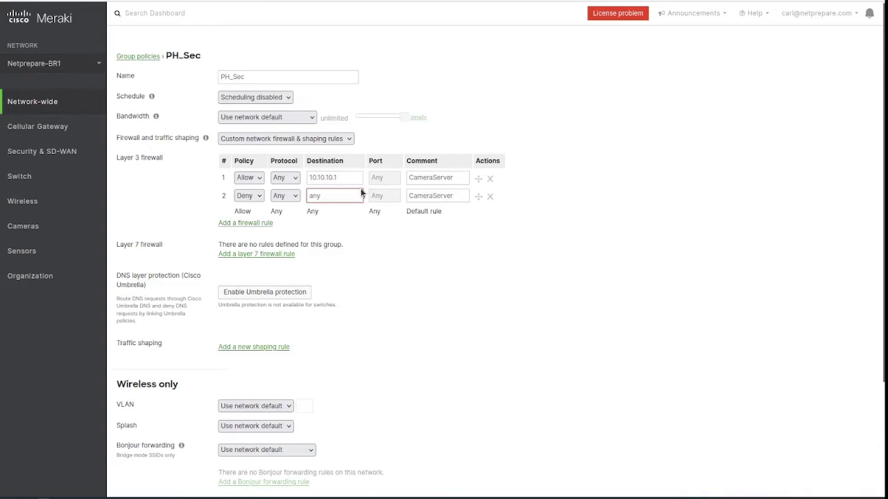
scroll(425, 343, down, 3)
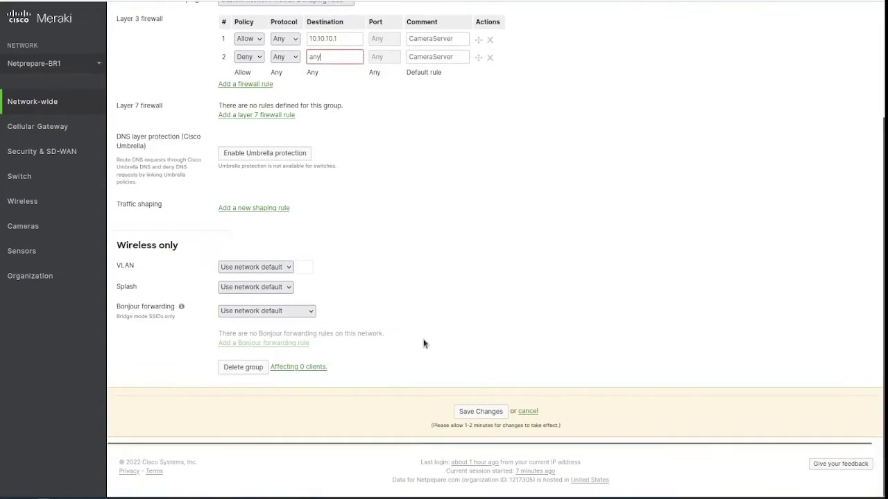
click(476, 412)
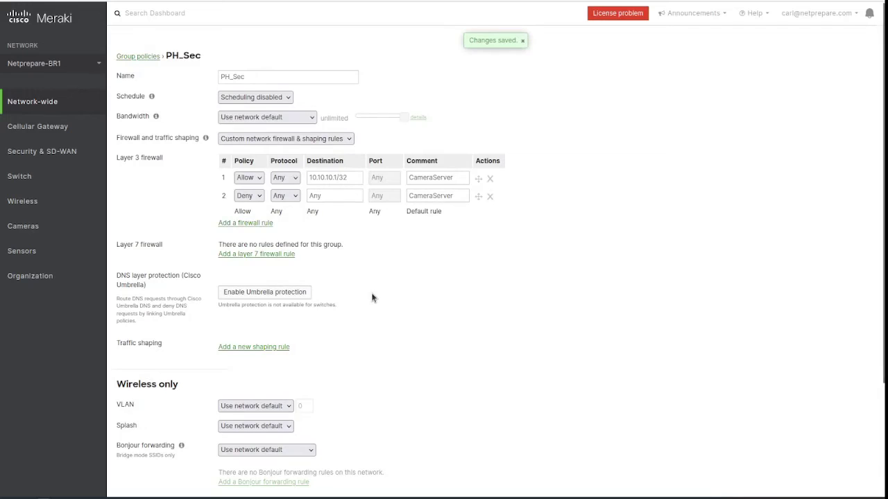
On Addressing & VLANs, select the Printer subnet 10.200.1.128/26
mouse_move(77, 154)
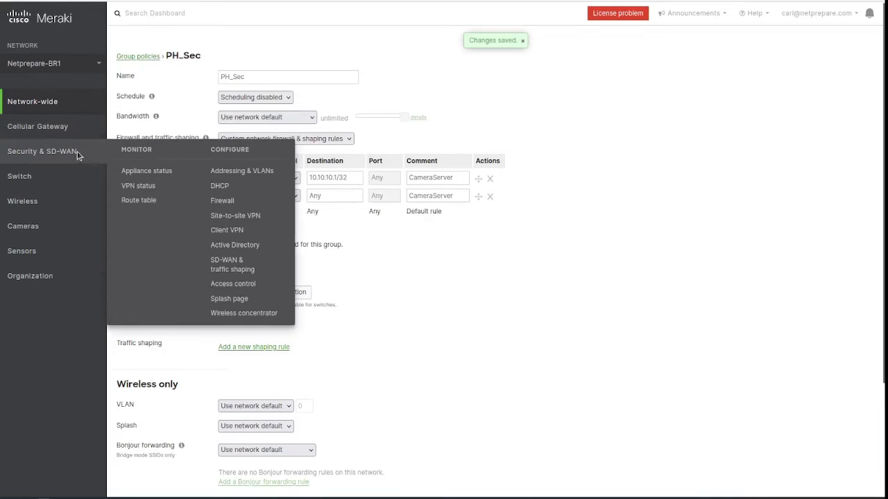
click(242, 171)
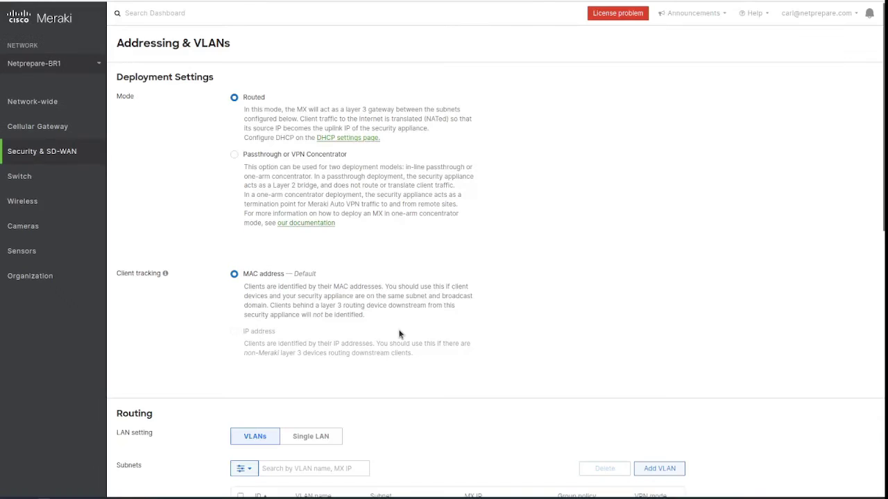
scroll(398, 337, down, 3)
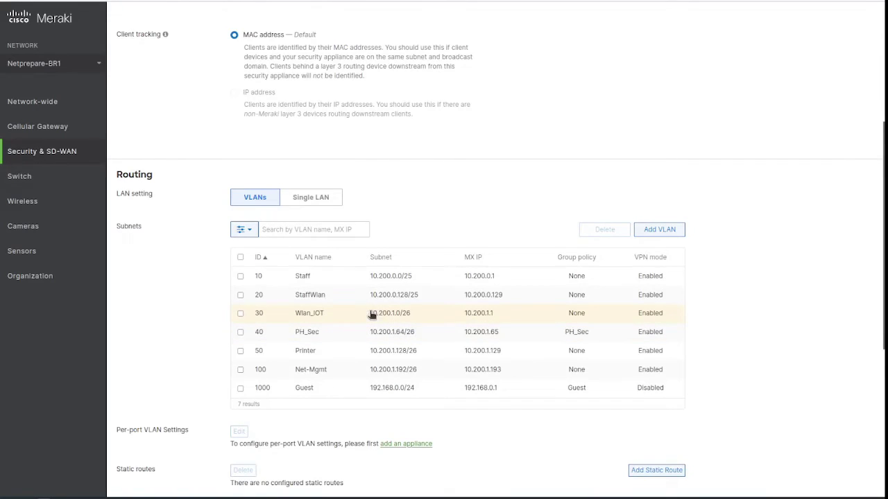
drag(369, 314, 422, 316)
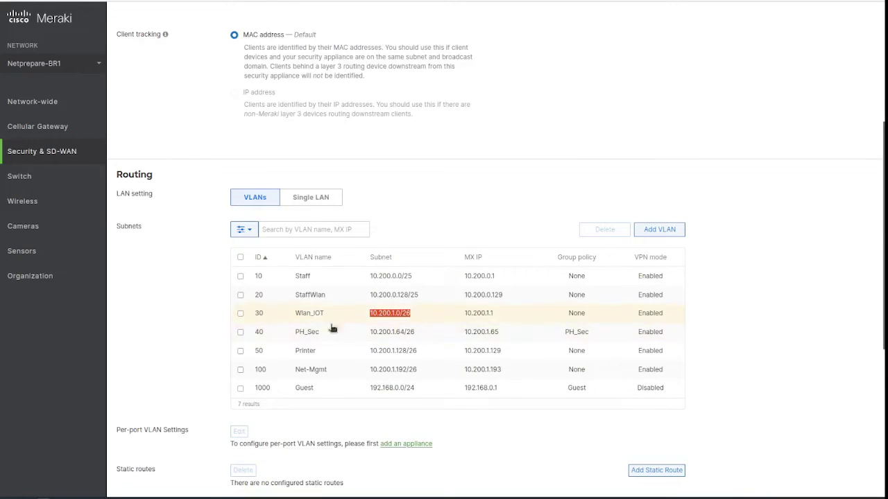
drag(369, 351, 420, 354)
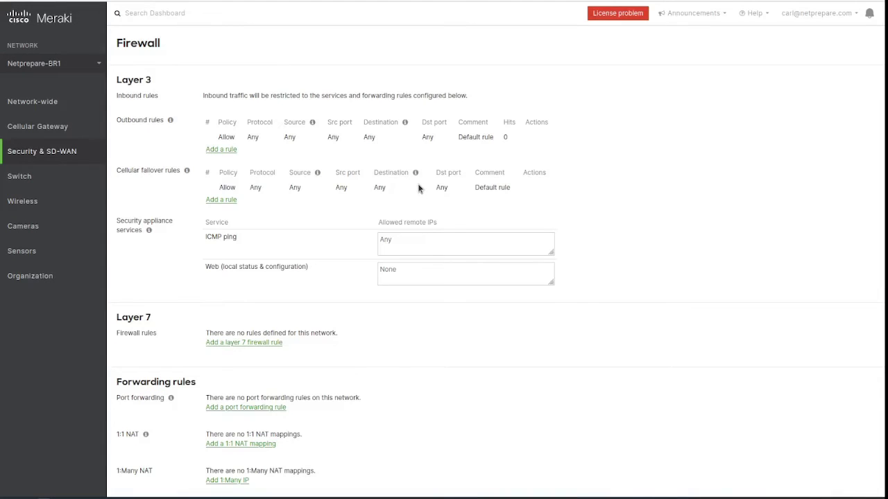
Add an outbound rule with protocol Any and source 10.200.1.128/26
click(220, 149)
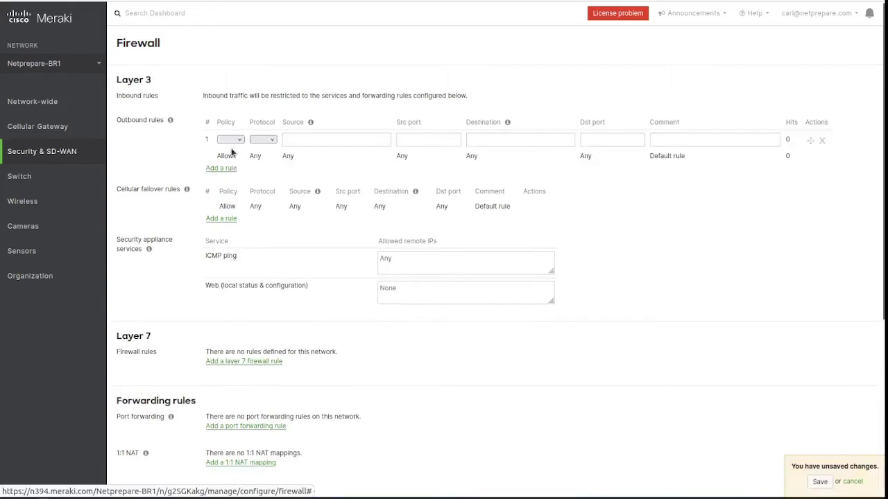
click(263, 139)
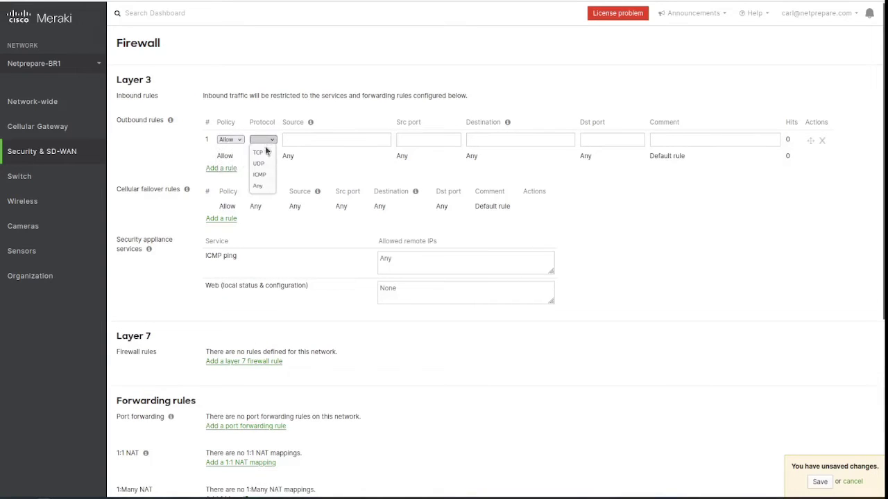
click(262, 182)
click(323, 142)
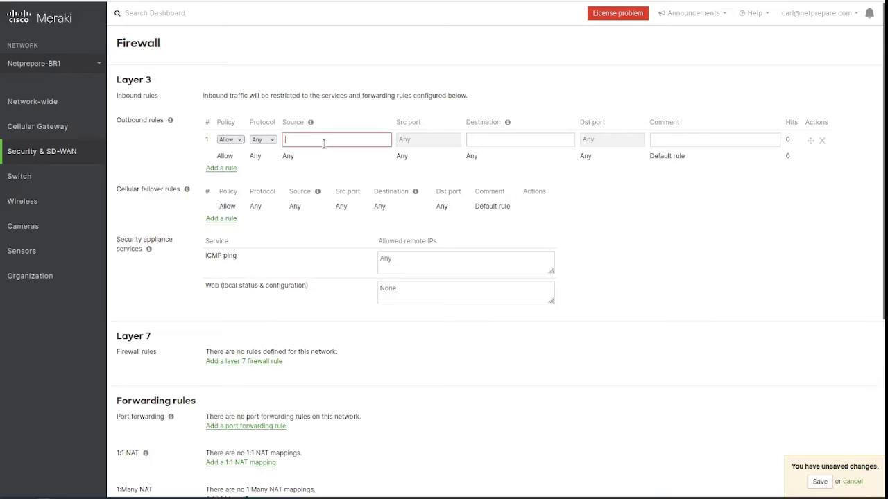
key(ctrl+v)
Add three more outbound rules with source 10.200.1.128/26
click(220, 168)
click(231, 188)
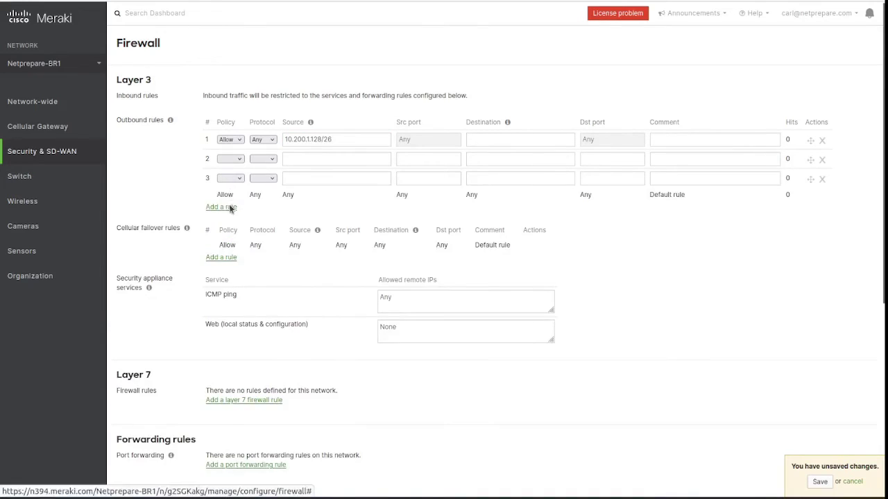
click(232, 207)
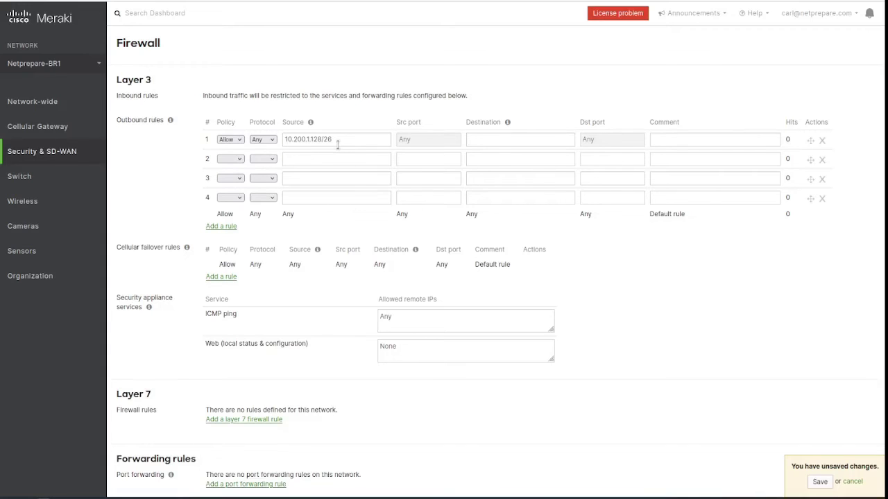
click(340, 159)
key(ctrl+v)
click(340, 178)
key(ctrl+v)
click(357, 198)
key(ctrl+v)
Make the fourth rule Deny and set rules two to four to protocol Any
click(230, 197)
click(229, 217)
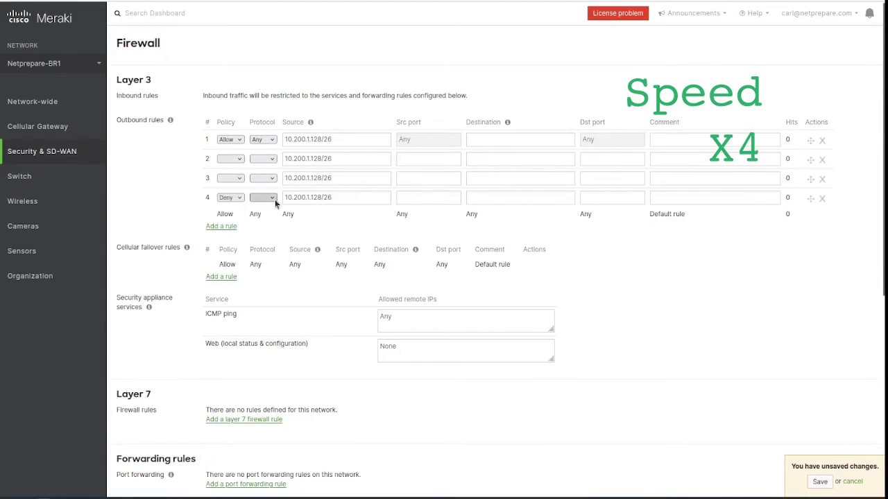
click(263, 198)
click(258, 208)
click(264, 179)
click(258, 188)
click(264, 158)
click(258, 169)
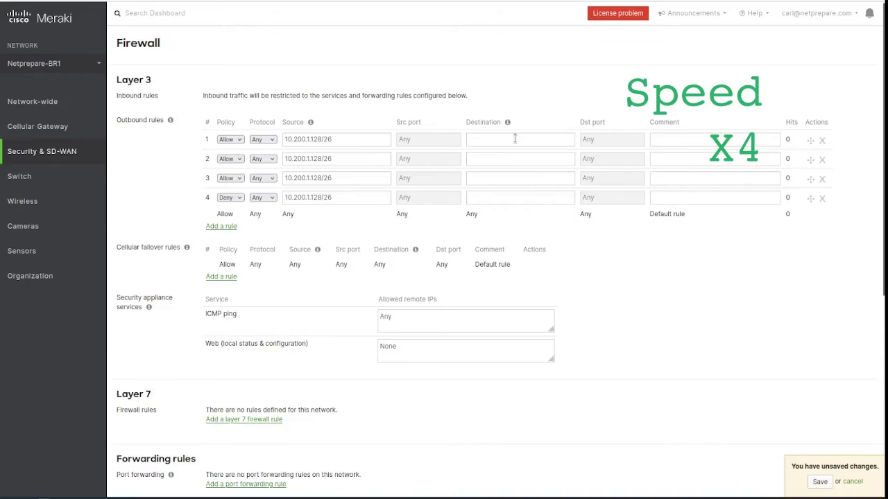
Set destinations to 10.0.0.0/8, 192.168.0.0/16 and 172.16.0.0/12
click(515, 139)
text(10.0.0.0/8)
key(Tab)
key(Tab)
key(Tab)
key(Tab)
key(Tab)
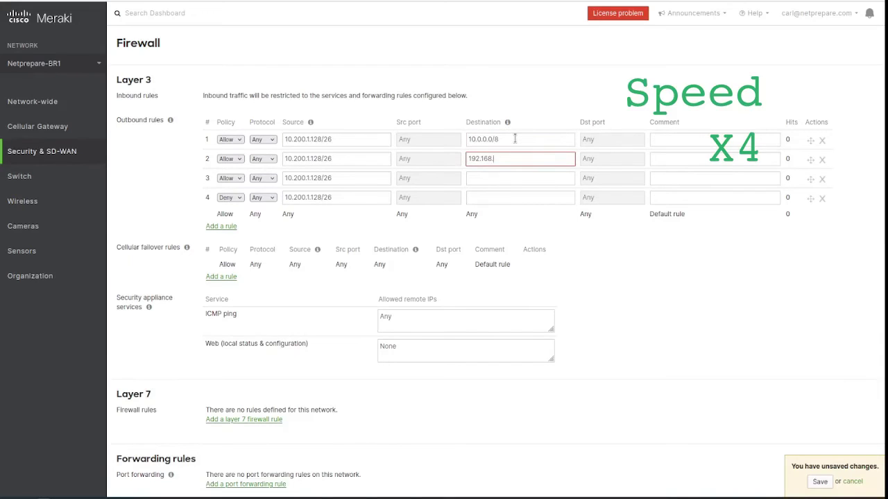
text(192.168.0.0/16)
key(Tab)
key(Tab)
key(Tab)
key(Tab)
key(Tab)
text(172.16.0.0)
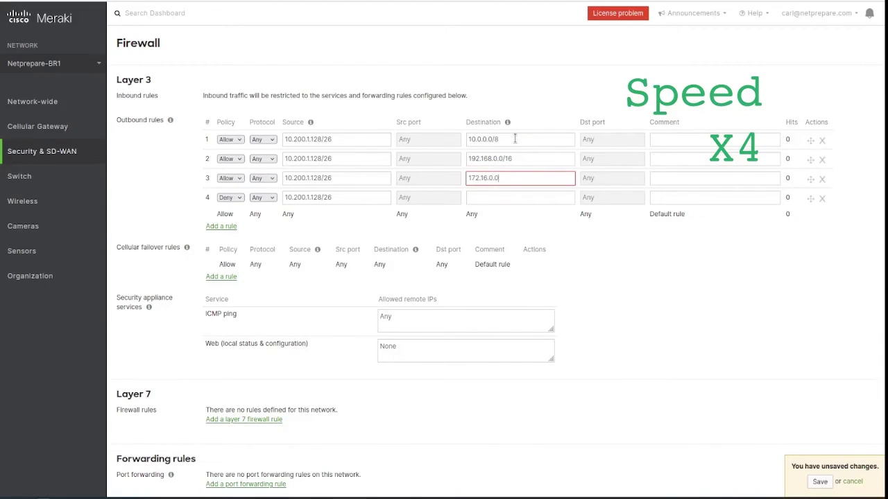
text(/12)
key(Tab)
key(Tab)
key(Tab)
key(Tab)
key(Tab)
Enter 'any' in the pending rule field and save the firewall configuration
text(any)
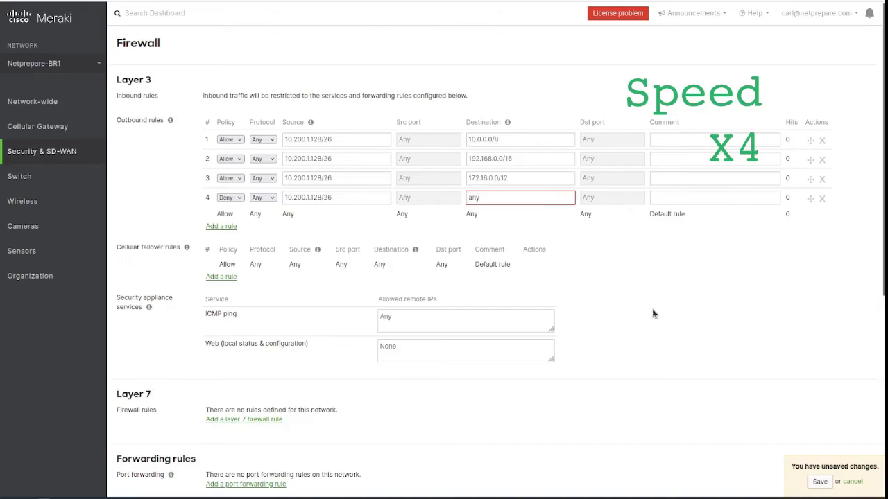
click(820, 481)
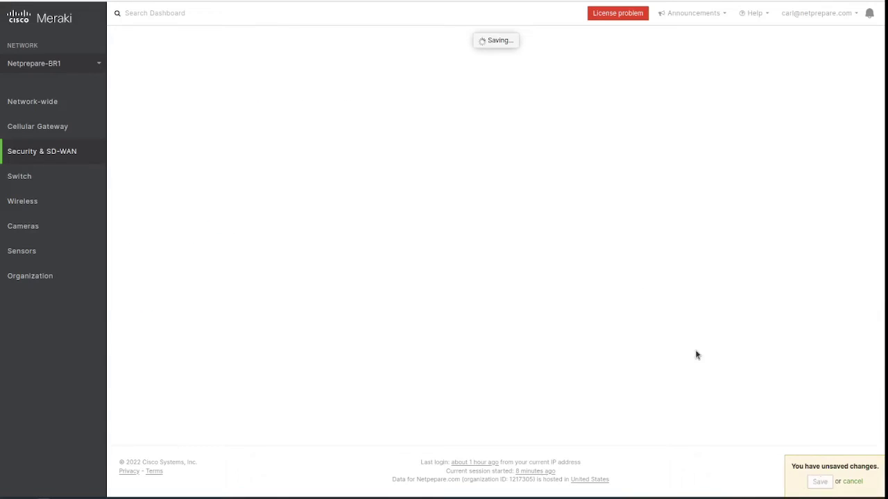
scroll(493, 303, down, 4)
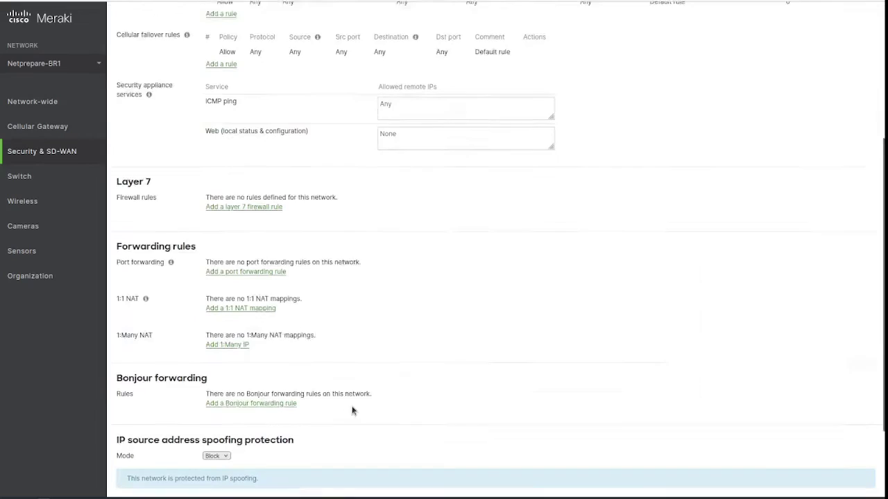
Add a Layer 7 rule denying Video & music > hulu.com
click(265, 185)
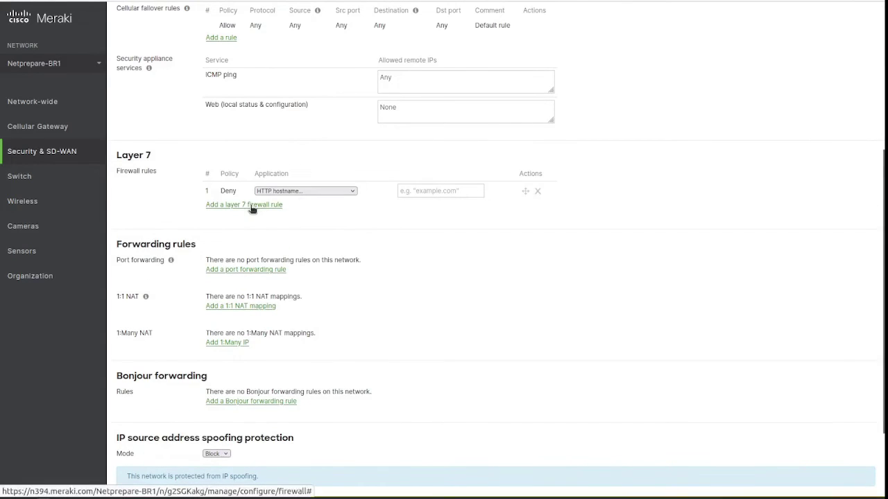
click(314, 194)
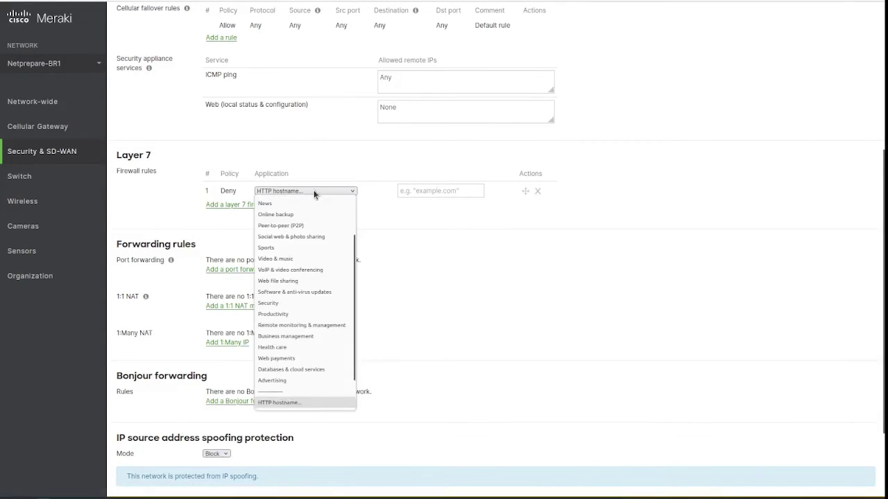
click(316, 258)
click(446, 190)
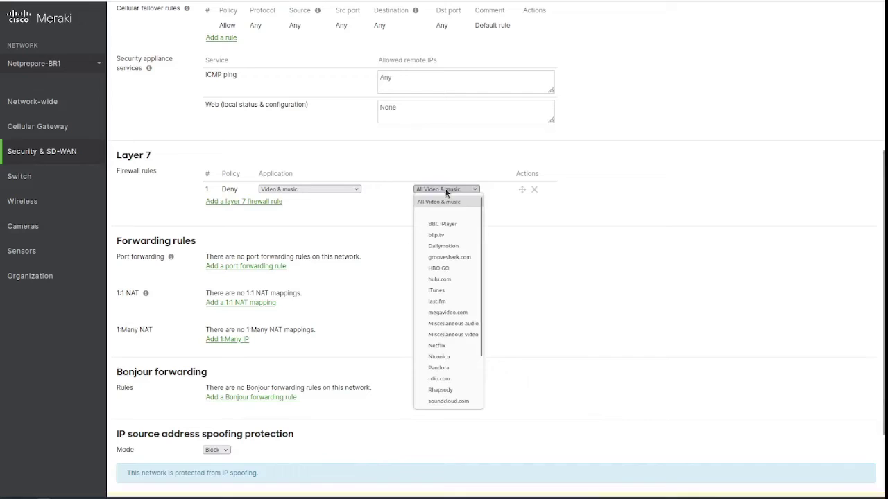
click(448, 280)
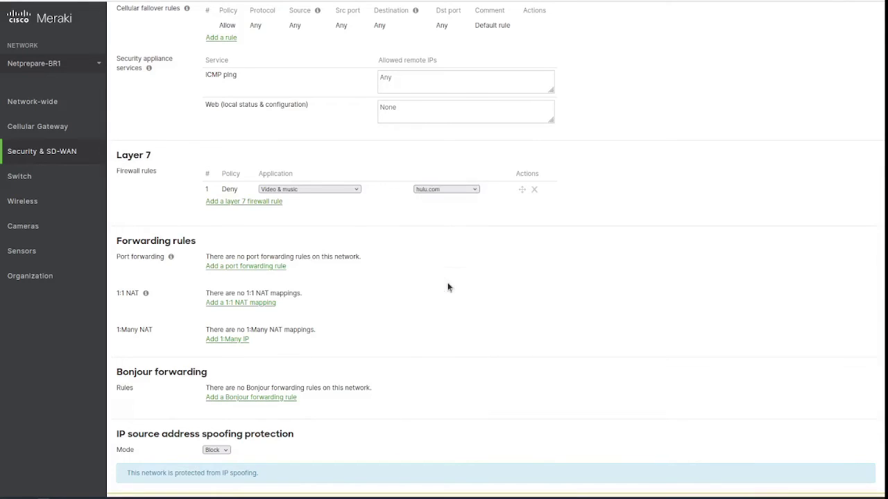
Add Layer 7 rules denying all Health care and all VoIP & video conferencing apps
click(270, 202)
click(299, 206)
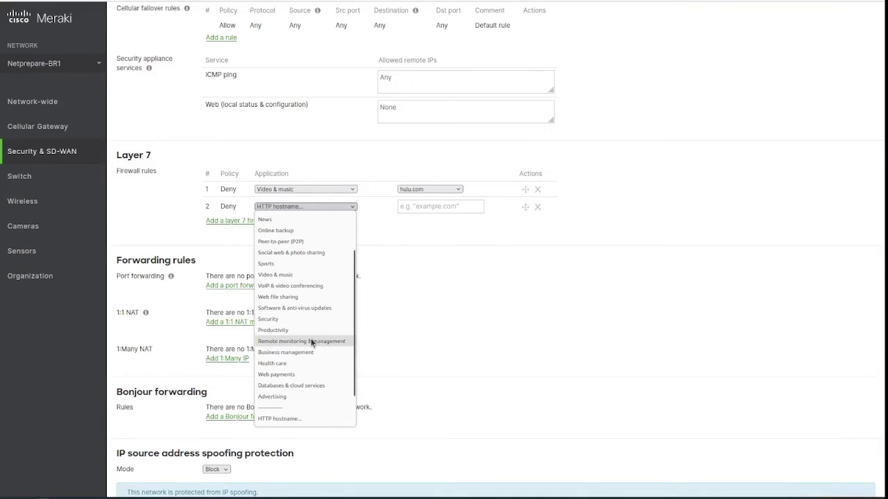
click(311, 364)
click(437, 205)
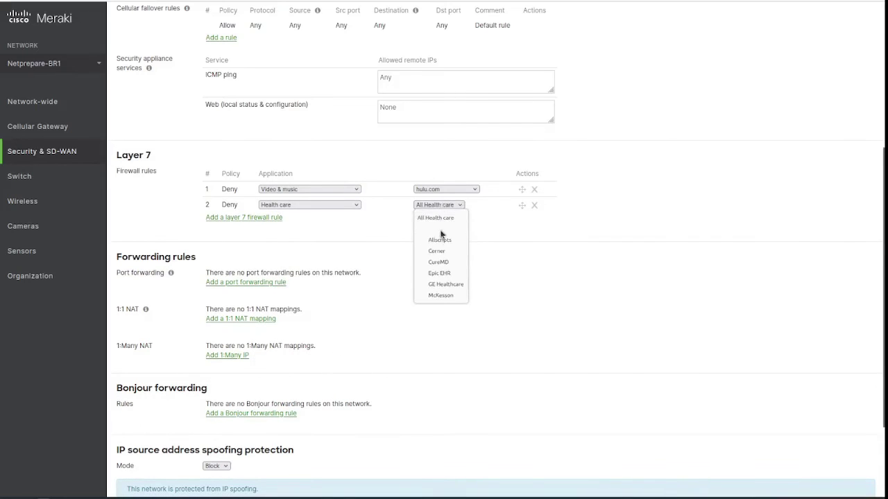
click(451, 227)
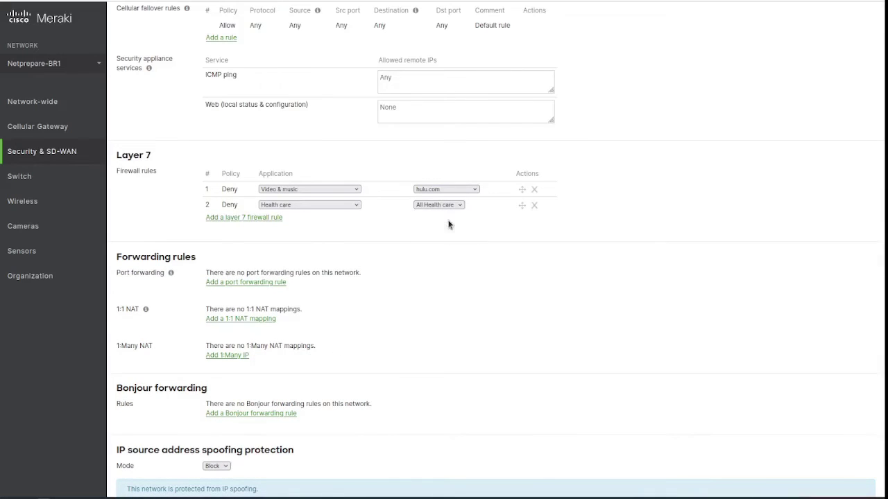
click(278, 218)
click(306, 221)
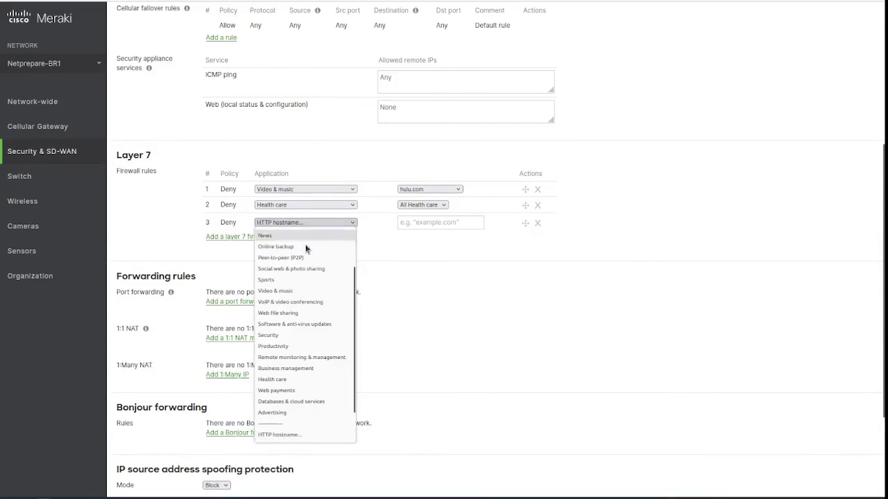
click(319, 302)
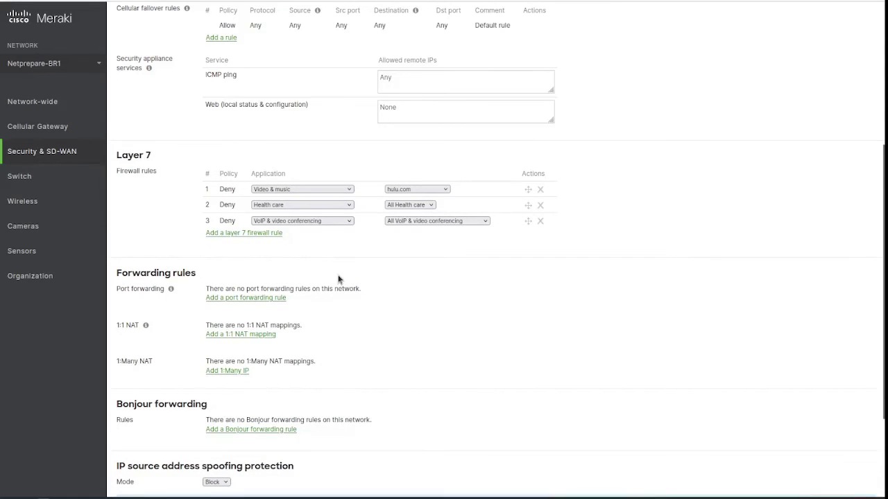
Check IP source address spoofing protection and keep its mode set to Block
scroll(385, 303, down, 1)
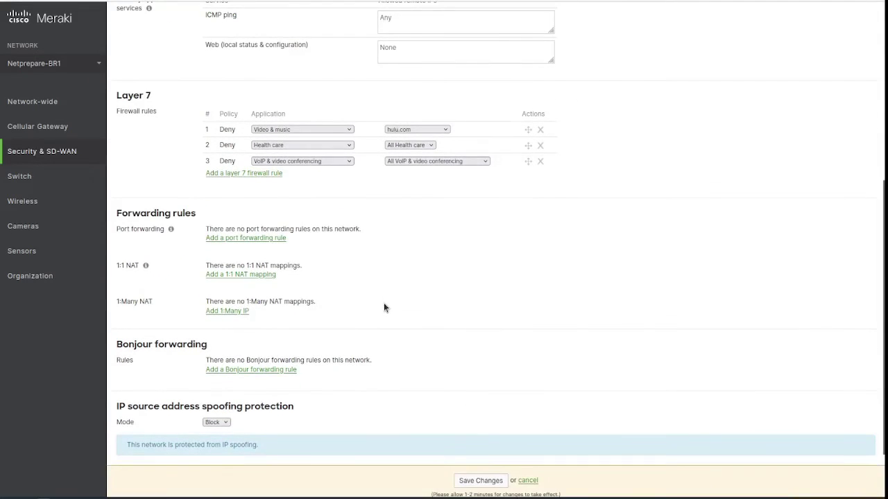
scroll(384, 307, down, 1)
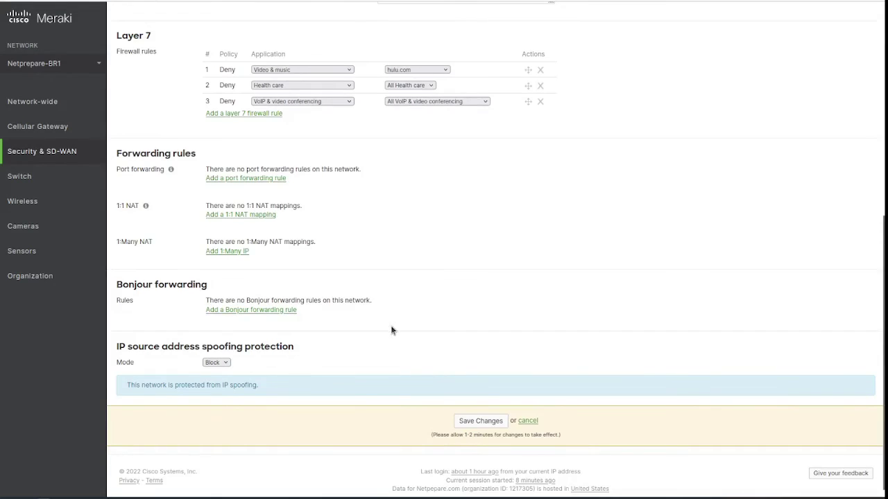
scroll(391, 330, down, 1)
drag(119, 336, 355, 339)
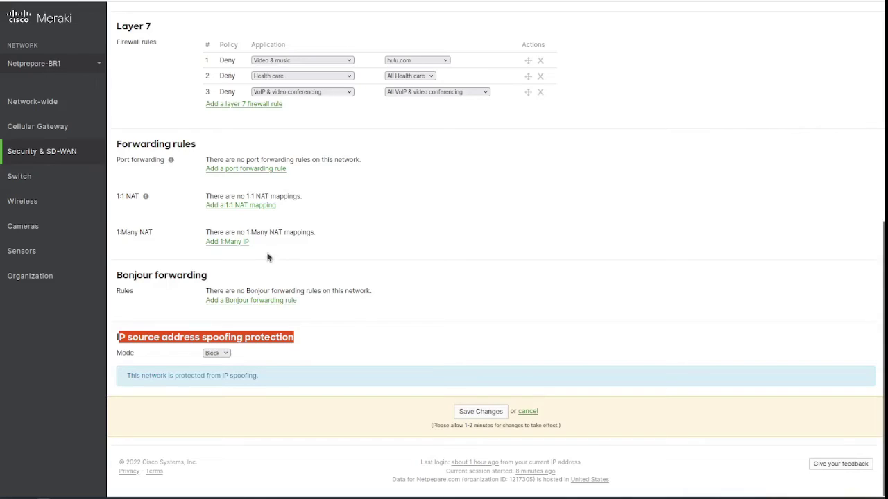
click(223, 353)
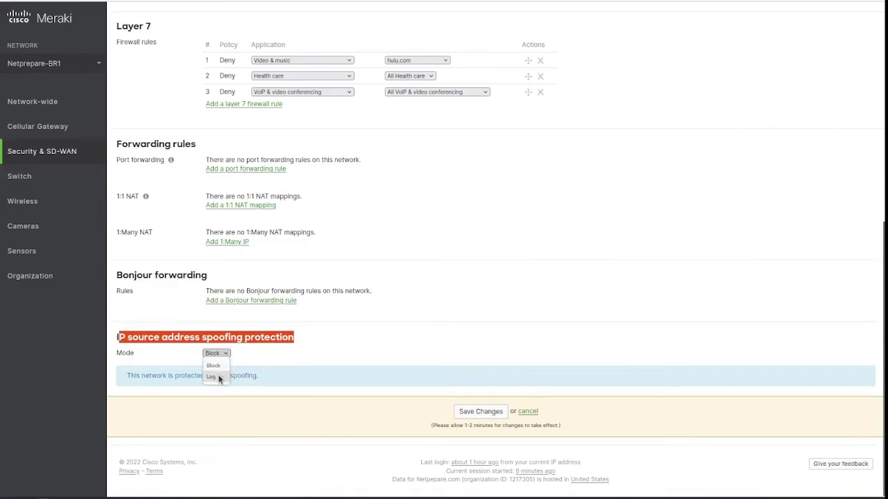
click(222, 365)
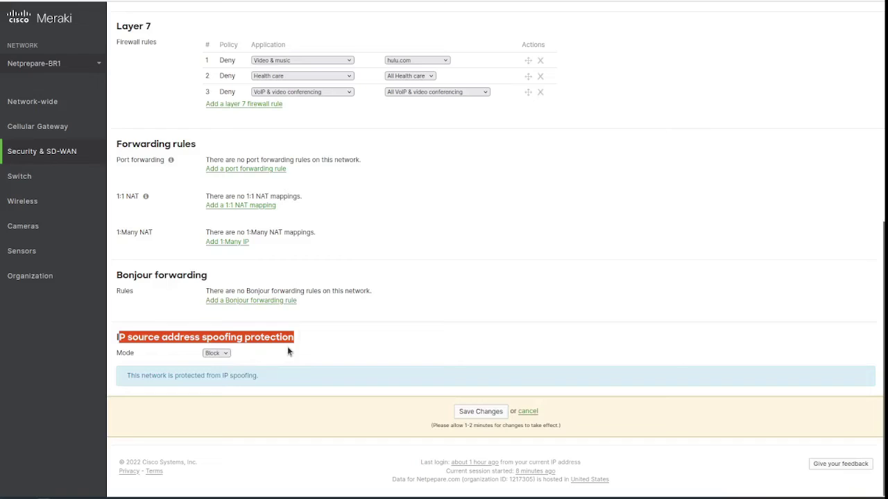
Add blank 1:Many NAT, 1:1 NAT and port forwarding entries, then save the firewall configuration
click(229, 242)
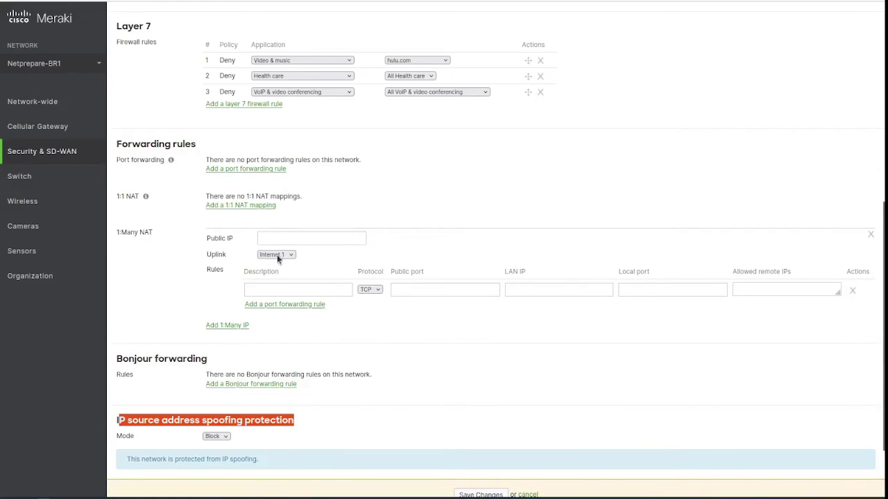
click(254, 206)
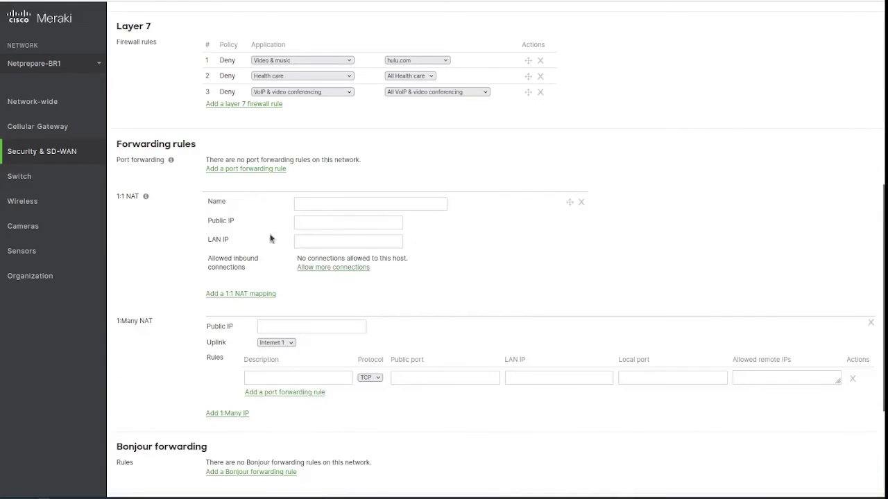
click(256, 169)
scroll(473, 284, down, 3)
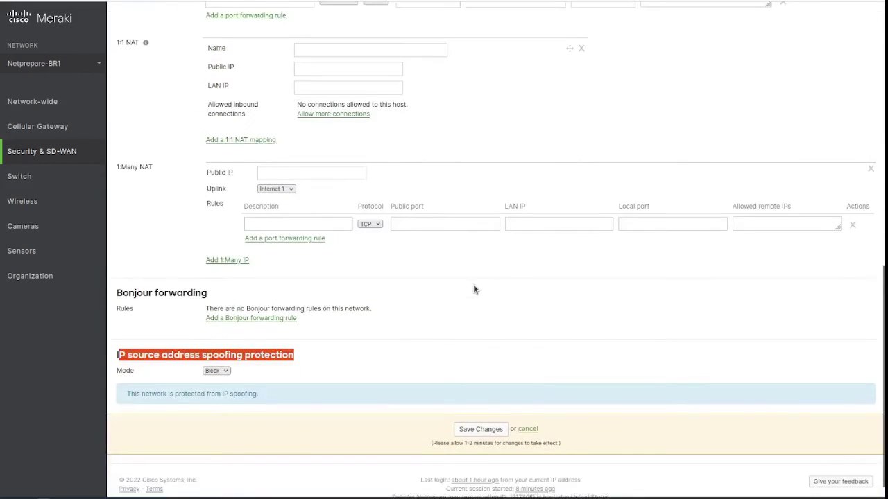
scroll(474, 333, up, 2)
scroll(473, 335, up, 1)
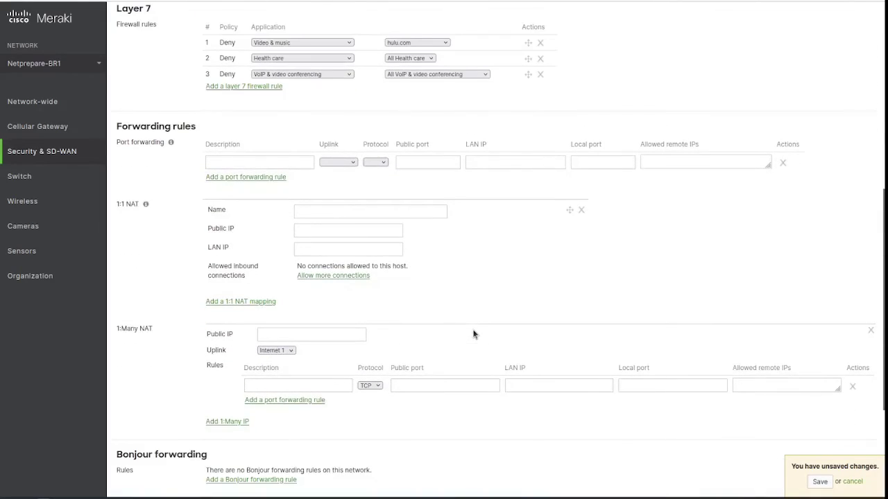
scroll(473, 334, down, 2)
scroll(474, 335, down, 1)
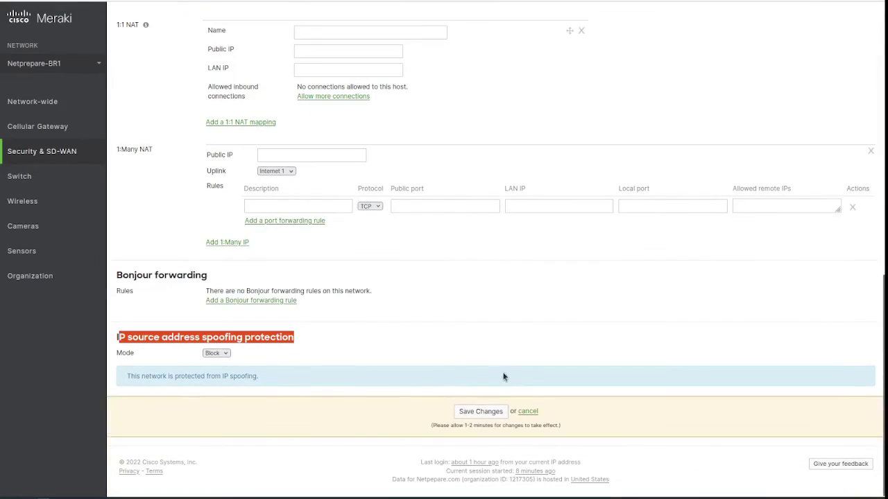
click(482, 413)
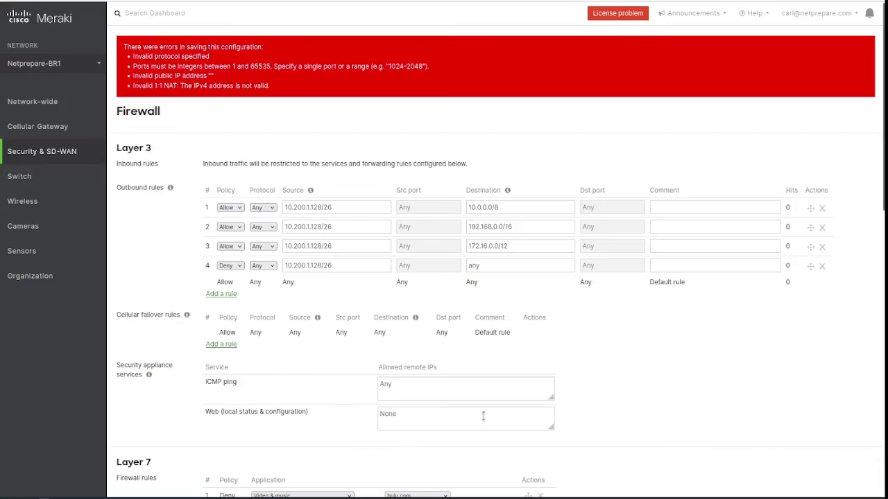
Read the port-range error, delete the empty 1:1 NAT mapping, and save the firewall changes again
scroll(402, 292, down, 2)
scroll(401, 291, up, 2)
drag(151, 66, 430, 66)
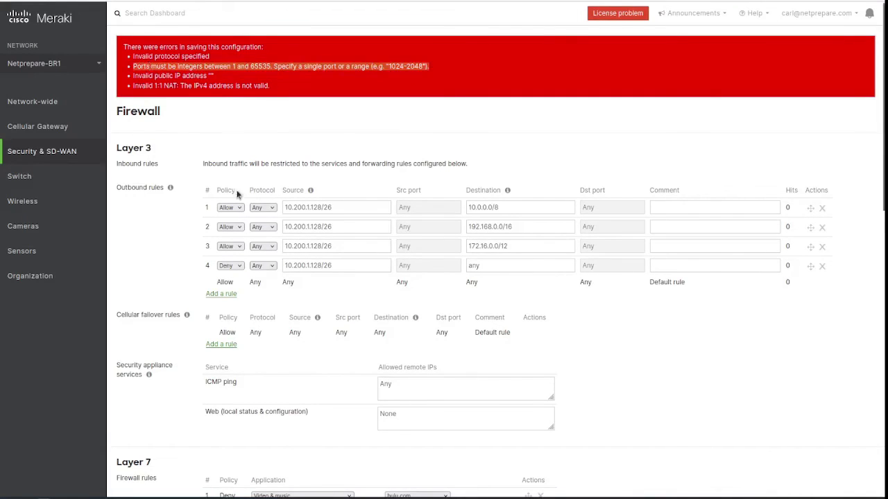
scroll(702, 236, down, 7)
click(580, 161)
click(479, 454)
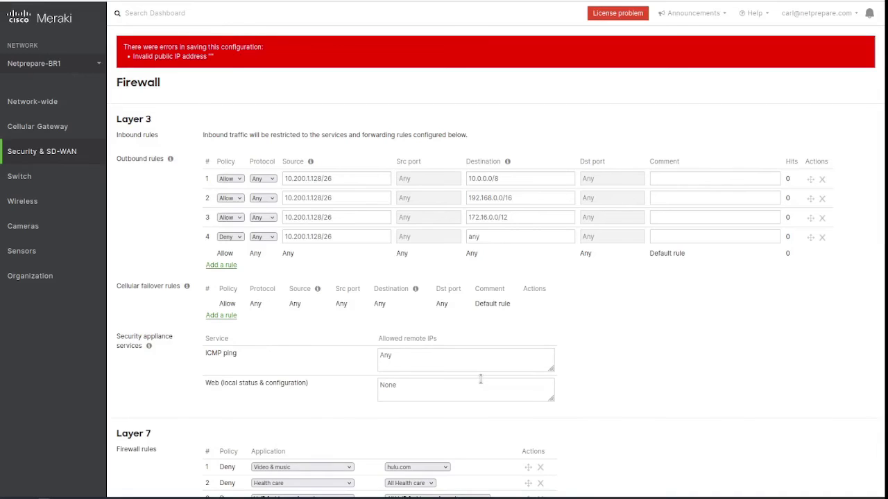
scroll(480, 379, down, 6)
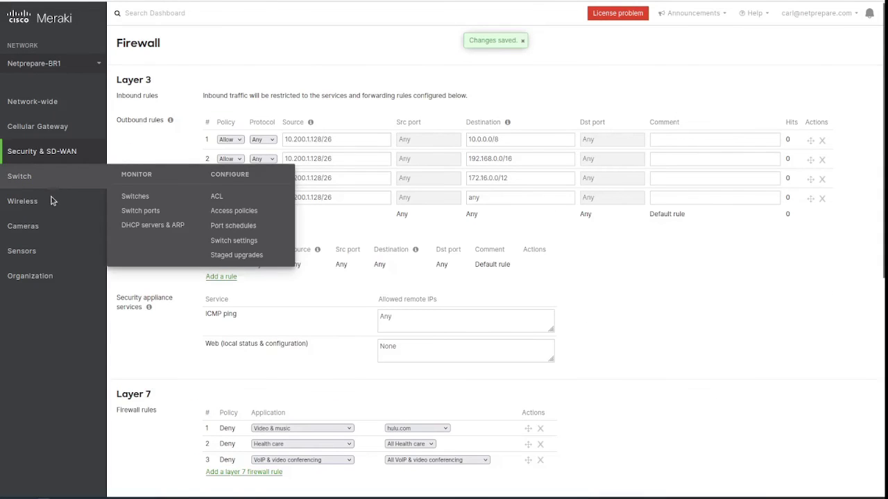
Go to Wireless > Firewall & traffic shaping to review the Netprepare-BR1 SSID rules
mouse_move(55, 201)
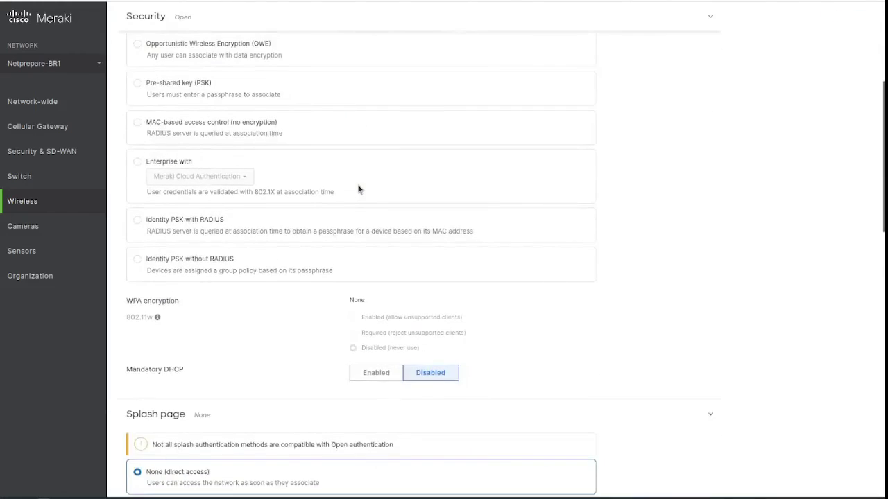
scroll(358, 190, up, 3)
mouse_move(72, 202)
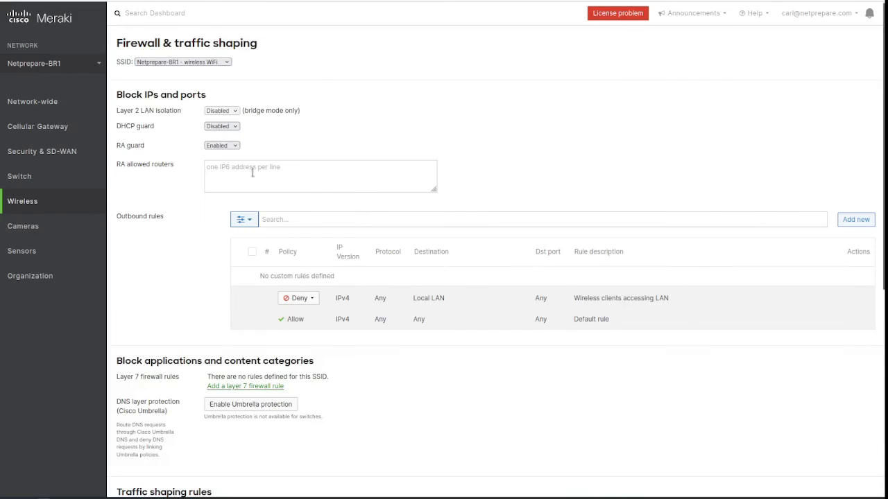
mouse_move(71, 110)
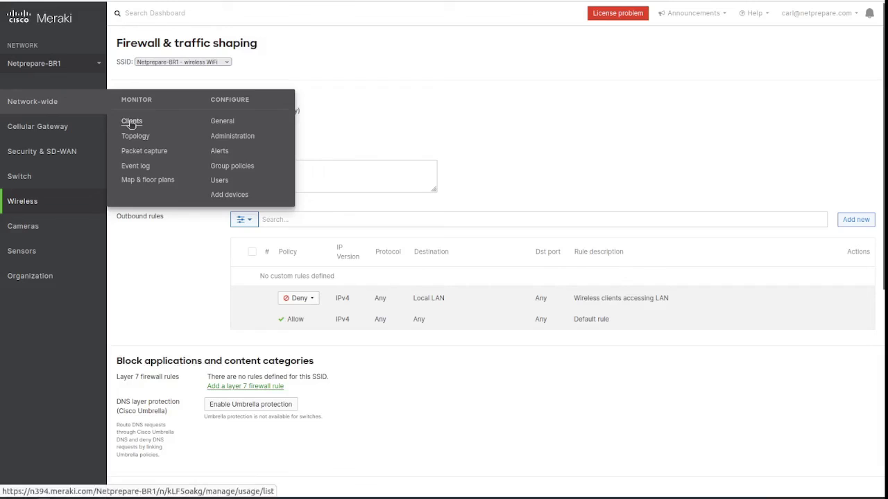